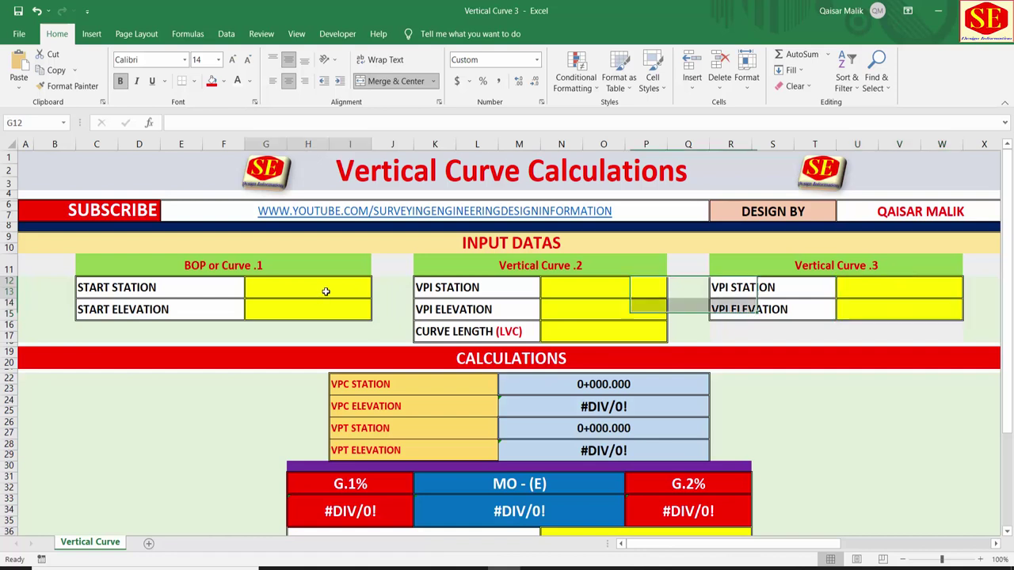
pyautogui.click(579, 294)
pyautogui.click(610, 311)
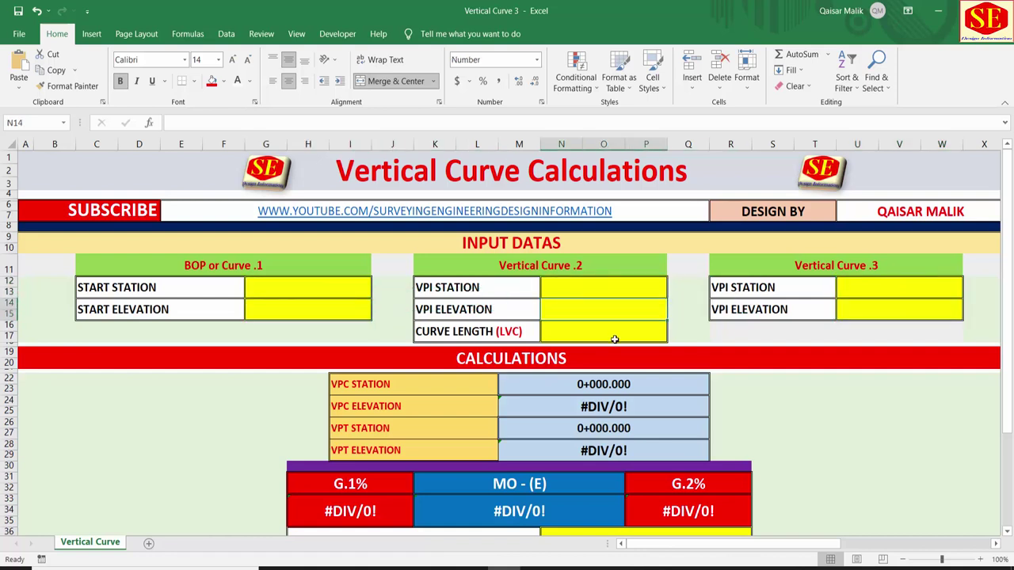
pyautogui.click(855, 288)
pyautogui.click(843, 310)
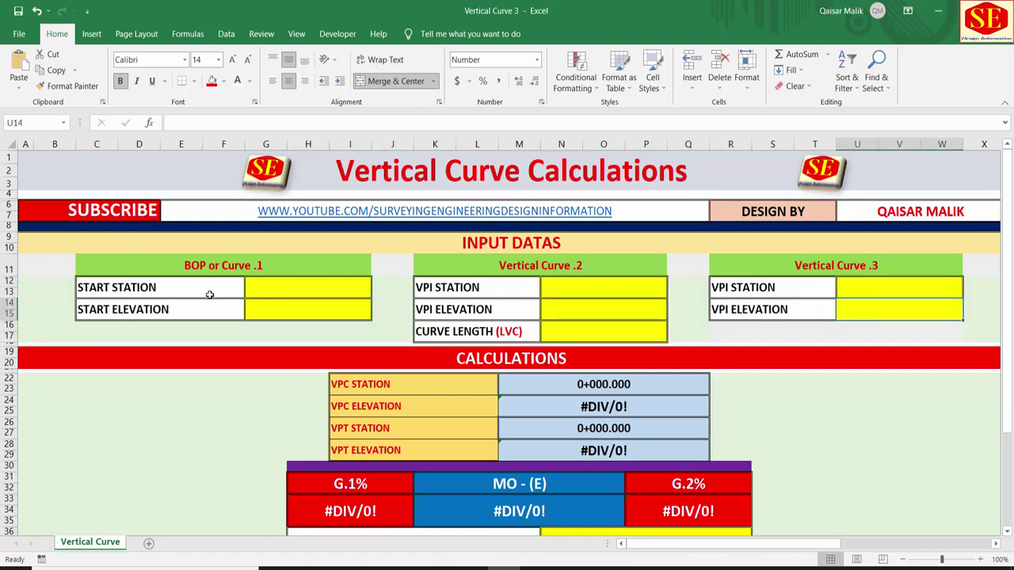
# Enter start station 025 and start elevation 215.73 in the BOP or Curve .1 input data.
pyautogui.click(315, 286)
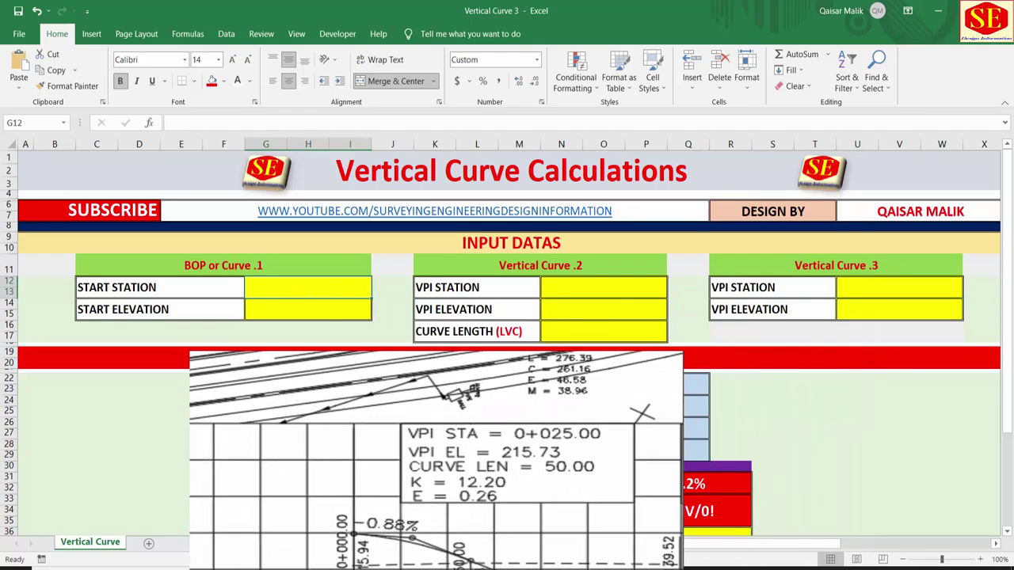
pyautogui.write('025')
pyautogui.press('Return')
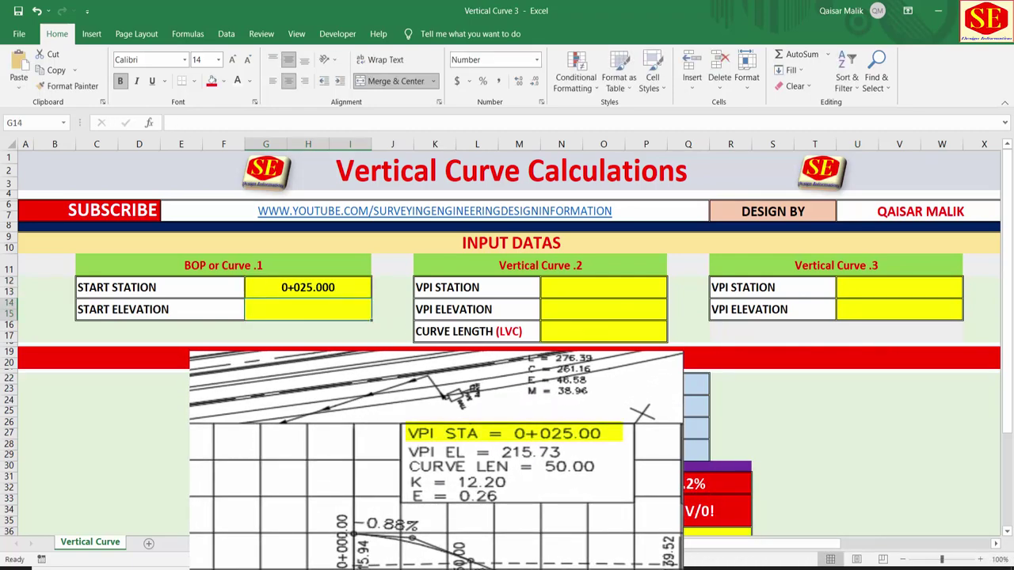
pyautogui.write('215.73')
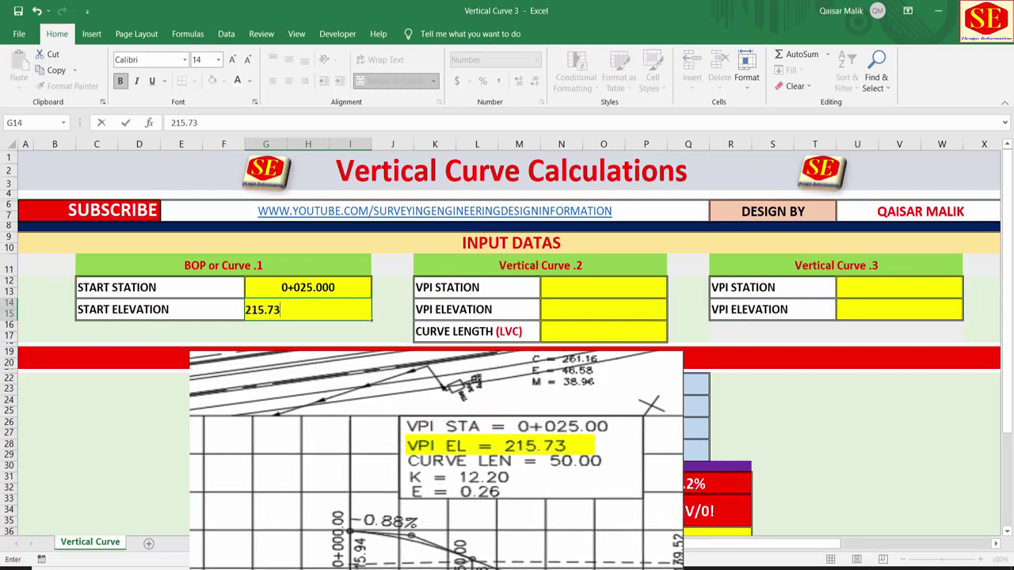
pyautogui.press('Return')
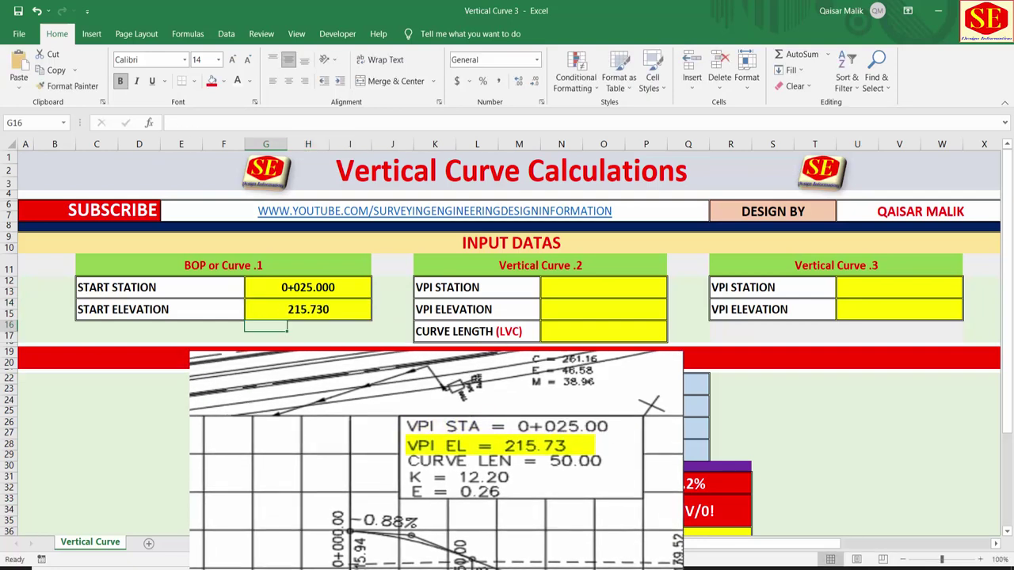
pyautogui.click(295, 286)
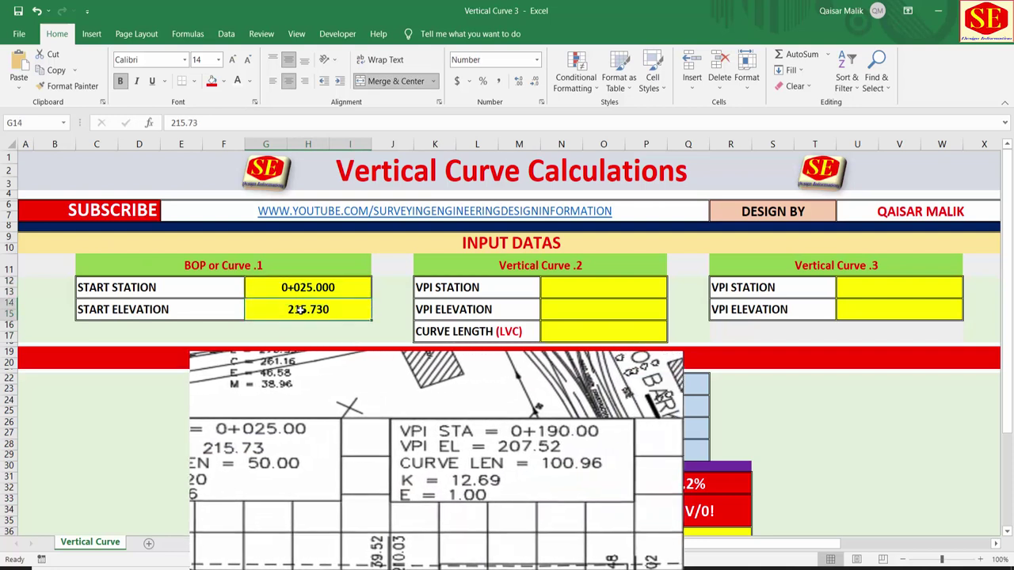
# Enter VPI station 190 and VPI elevation 207.52 in the Vertical Curve .2 input data.
pyautogui.click(546, 290)
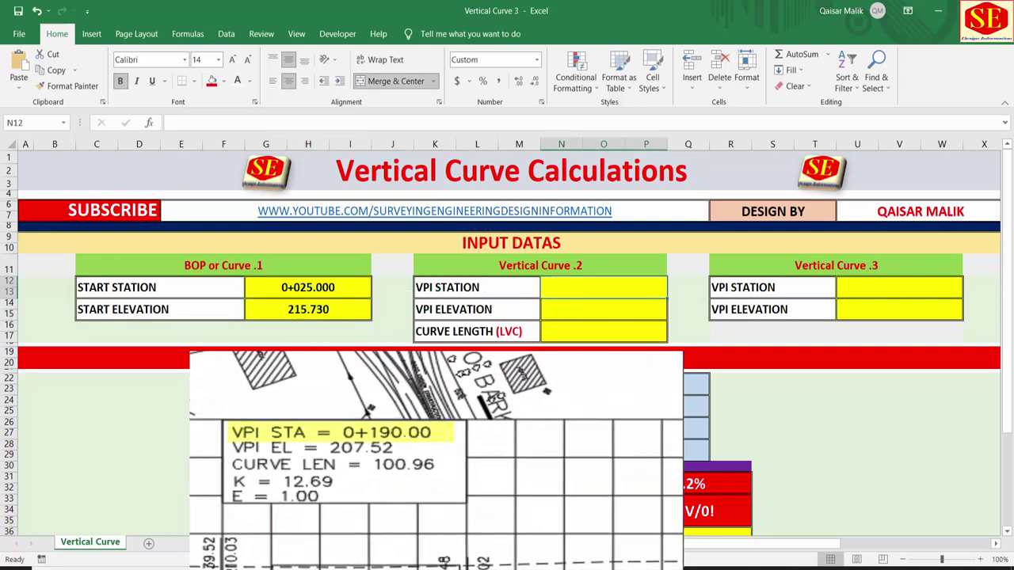
pyautogui.write('190')
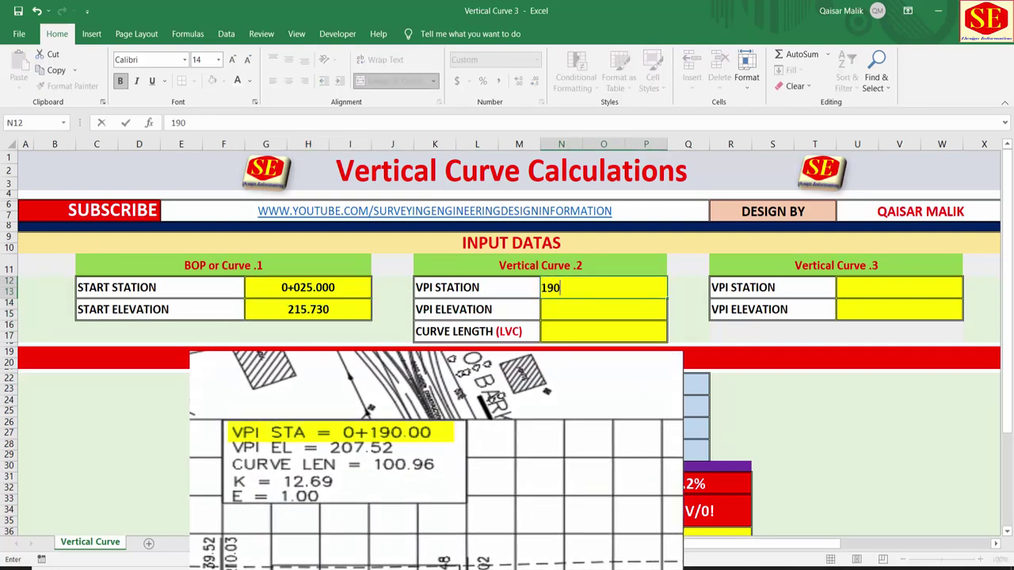
pyautogui.press('Return')
pyautogui.write('207.52')
pyautogui.press('Return')
# Set the curve length (LVC) of Vertical Curve .2 to 100.96 and check the block's three entries.
pyautogui.scroll(-1, 811, 451)
pyautogui.write('100.96')
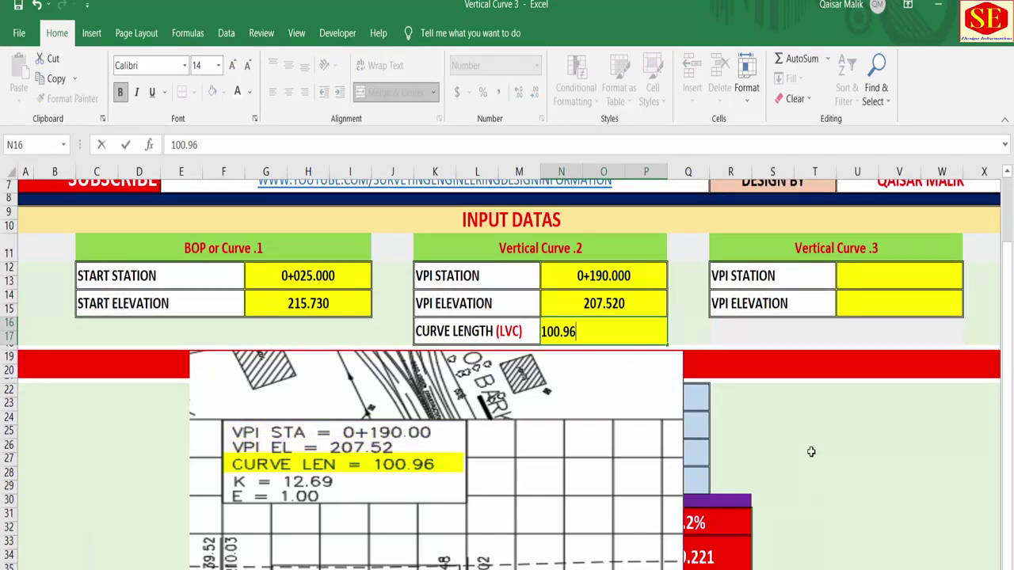
pyautogui.press('Return')
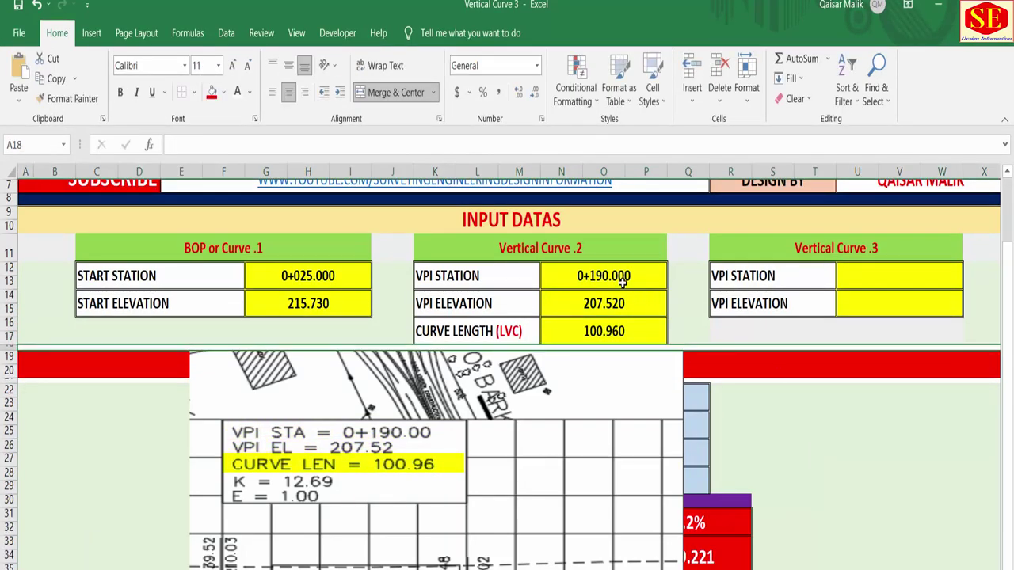
pyautogui.click(622, 282)
pyautogui.click(608, 303)
pyautogui.click(608, 331)
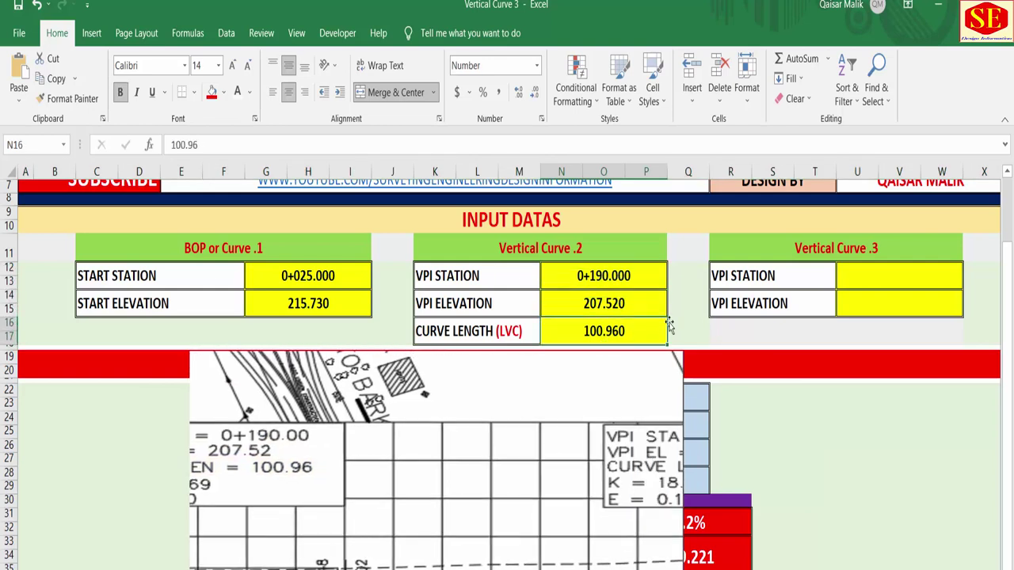
# Enter VPI station 445 and VPI elevation 215.12 in the Vertical Curve .3 input data.
pyautogui.click(844, 278)
pyautogui.write('445')
pyautogui.press('Return')
pyautogui.write('215.')
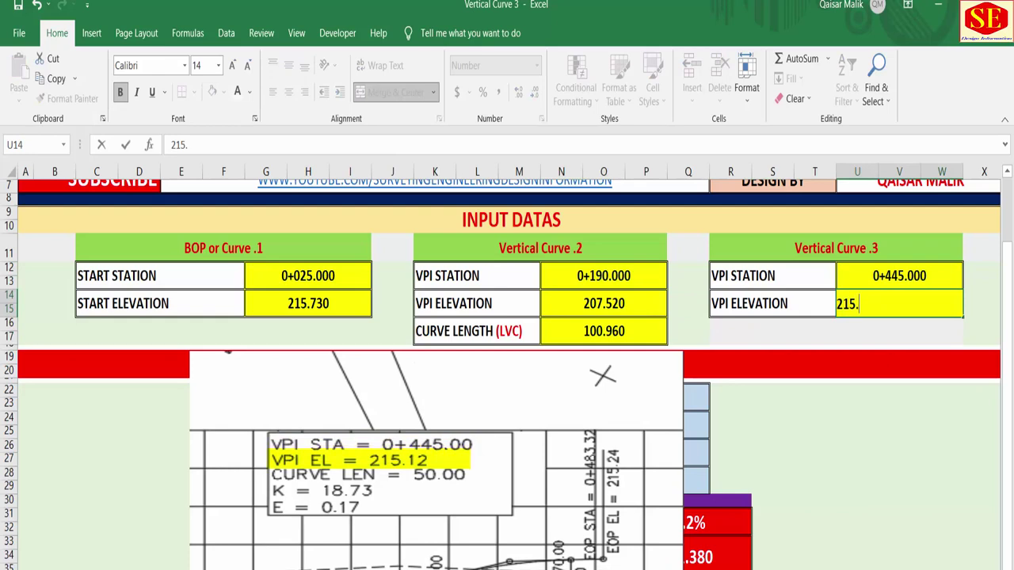
pyautogui.press('Return')
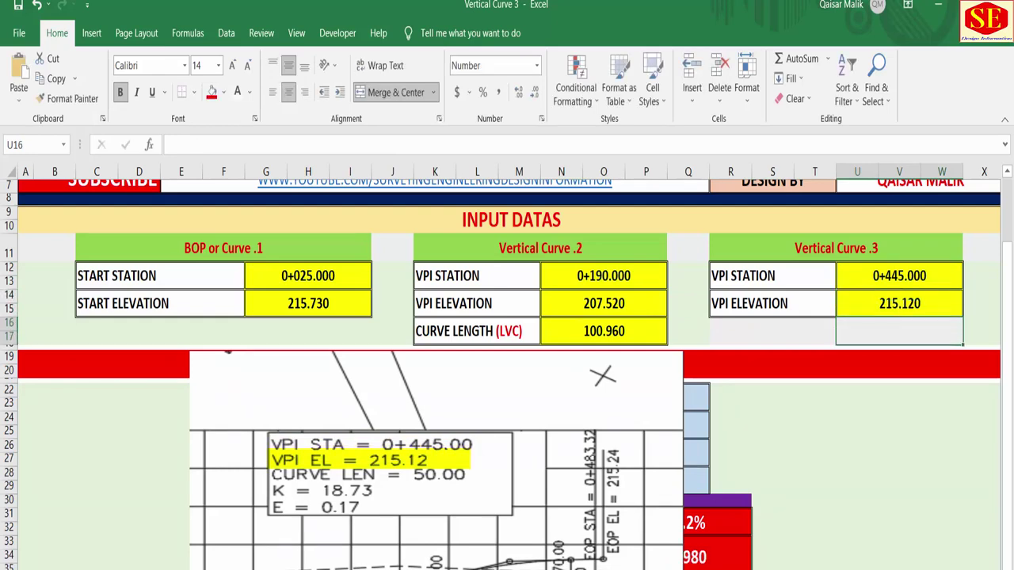
pyautogui.click(899, 277)
pyautogui.click(898, 305)
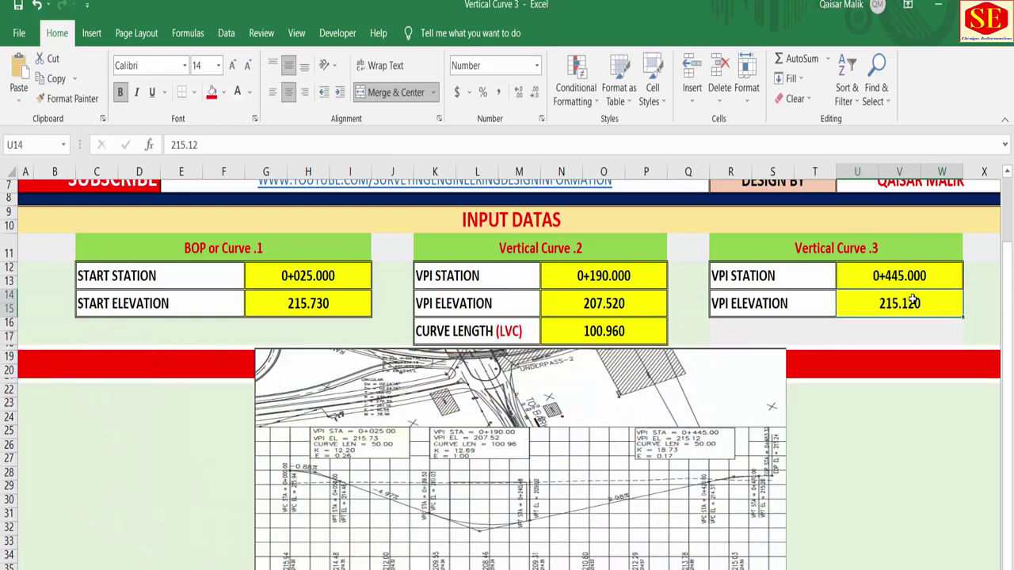
# Check the entered curve data and the calculated VPT elevation, G.1%, G.2% and MO - (E) against the profile drawing.
pyautogui.moveTo(278, 276); pyautogui.dragTo(323, 297)
pyautogui.moveTo(584, 275); pyautogui.dragTo(593, 331)
pyautogui.moveTo(937, 274); pyautogui.dragTo(911, 307)
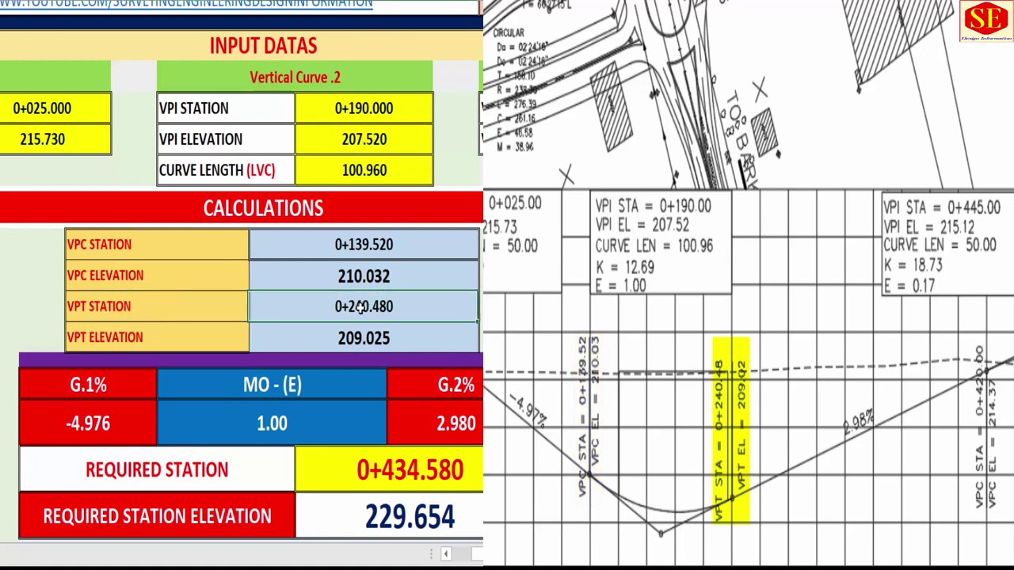
pyautogui.click(189, 336)
pyautogui.click(331, 336)
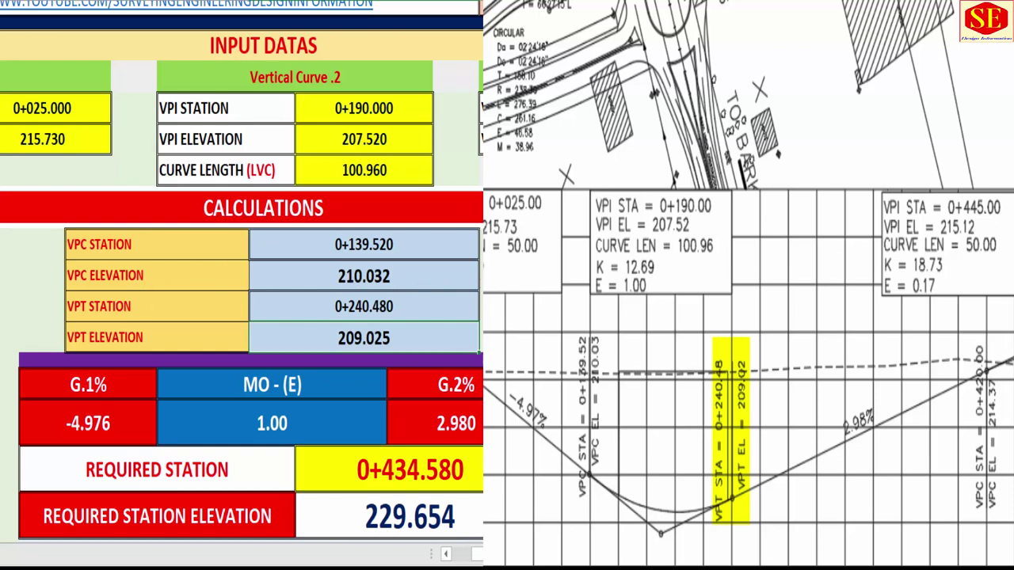
pyautogui.click(99, 388)
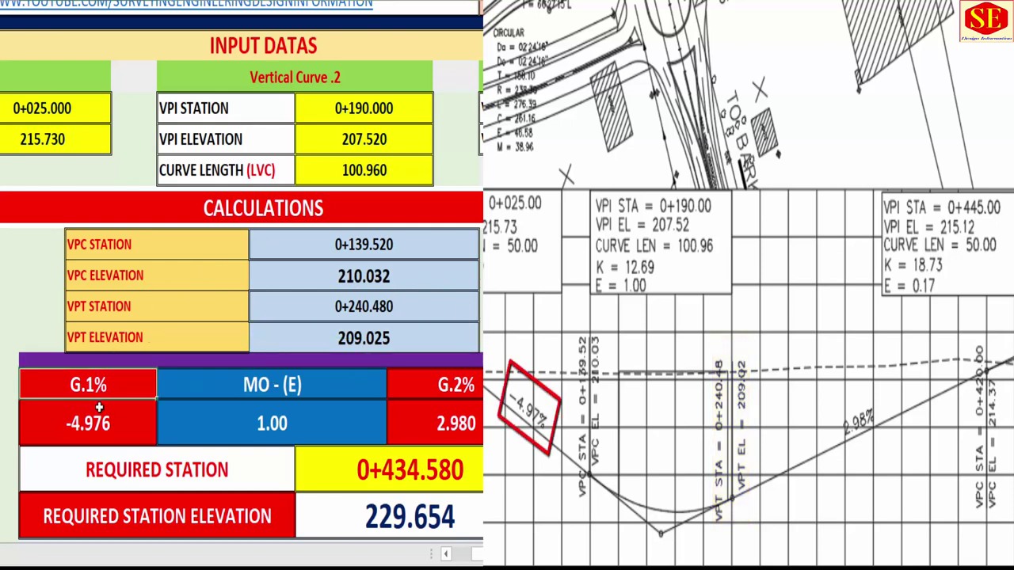
pyautogui.click(91, 423)
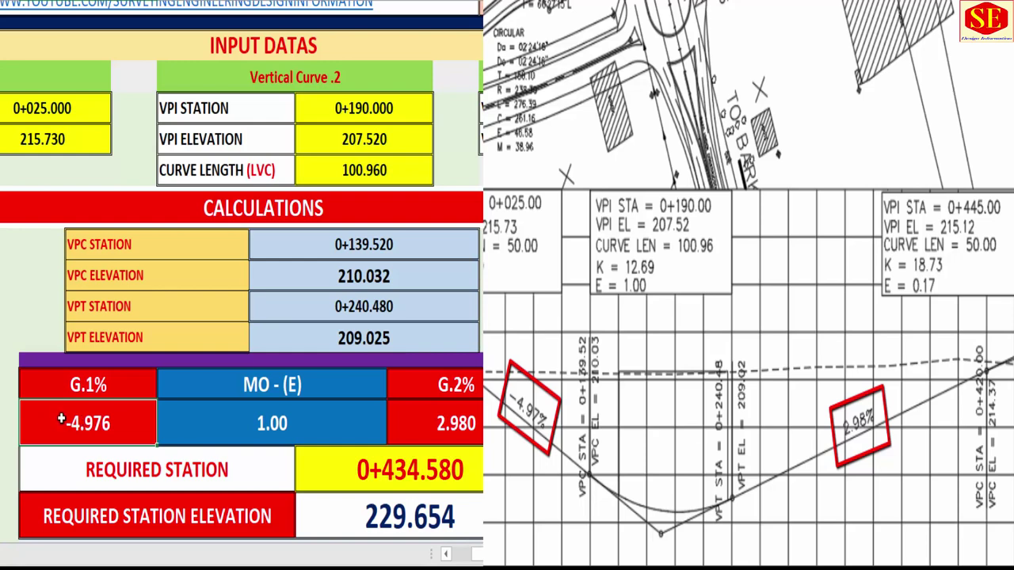
pyautogui.click(407, 395)
pyautogui.click(463, 422)
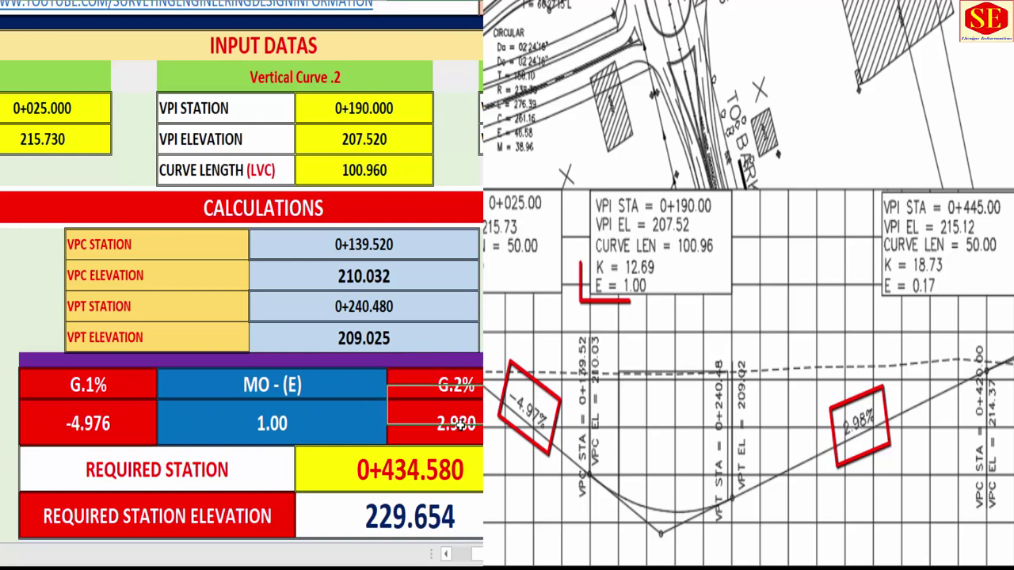
pyautogui.click(301, 383)
pyautogui.click(314, 415)
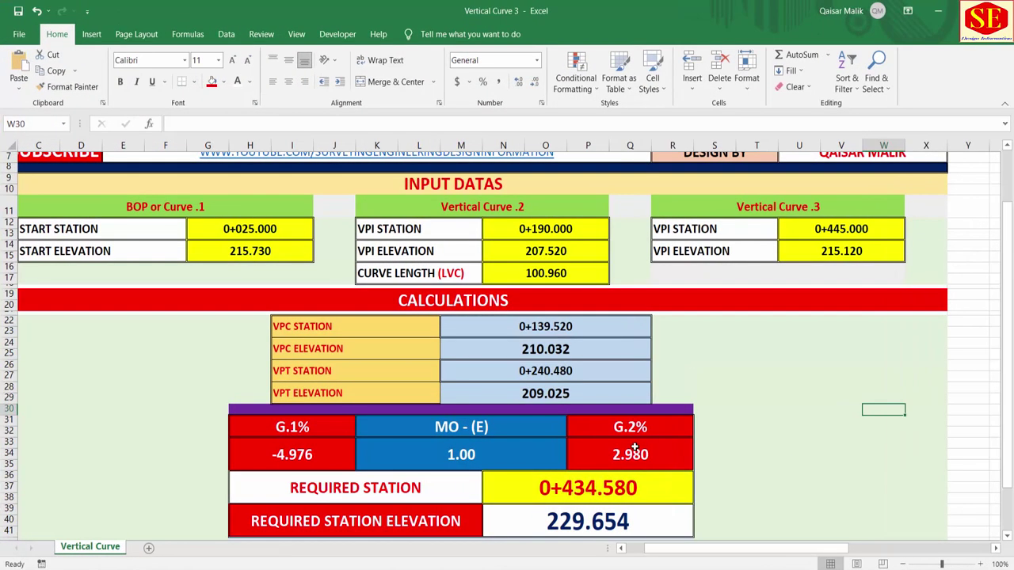
# Examine the required station entry and the calculated VPC and VPT stations that bound the curve.
pyautogui.click(594, 485)
pyautogui.click(427, 492)
pyautogui.click(546, 492)
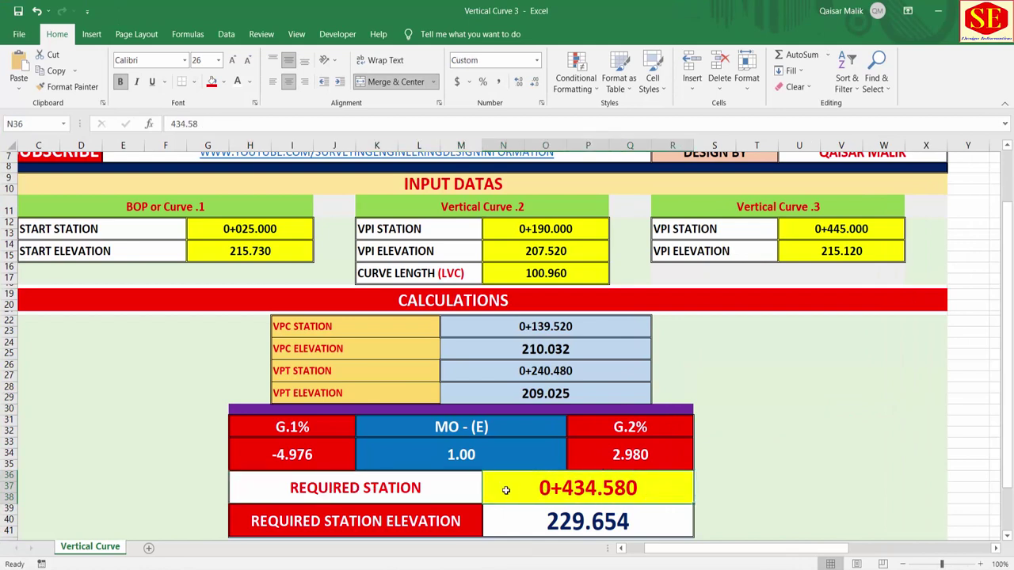
pyautogui.click(536, 326)
pyautogui.click(528, 372)
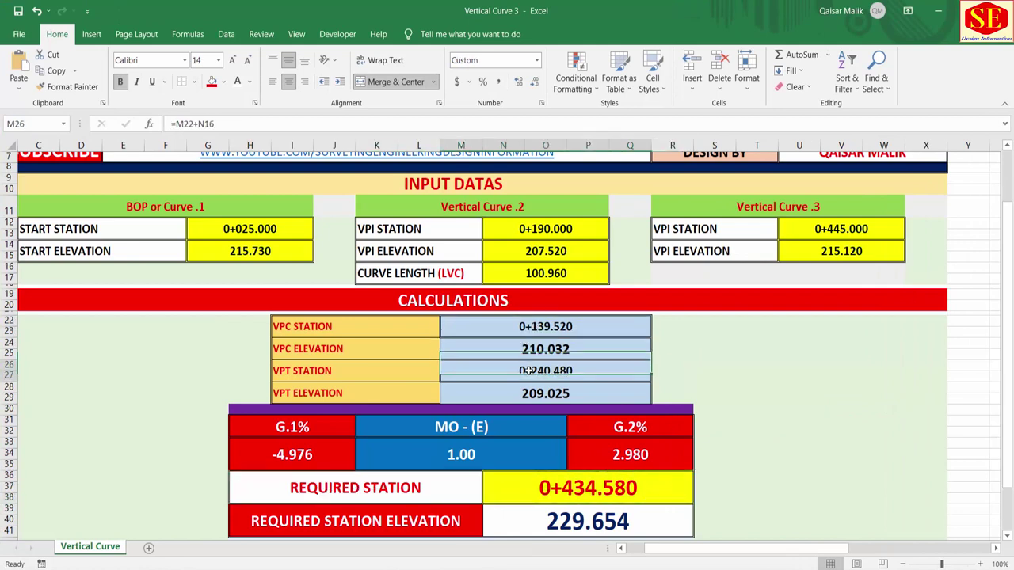
pyautogui.click(532, 330)
pyautogui.click(527, 373)
pyautogui.click(532, 328)
pyautogui.click(528, 372)
pyautogui.click(522, 326)
pyautogui.click(555, 412)
# Set the required station to 139.52 to calculate the elevation at the start of the curve.
pyautogui.click(554, 479)
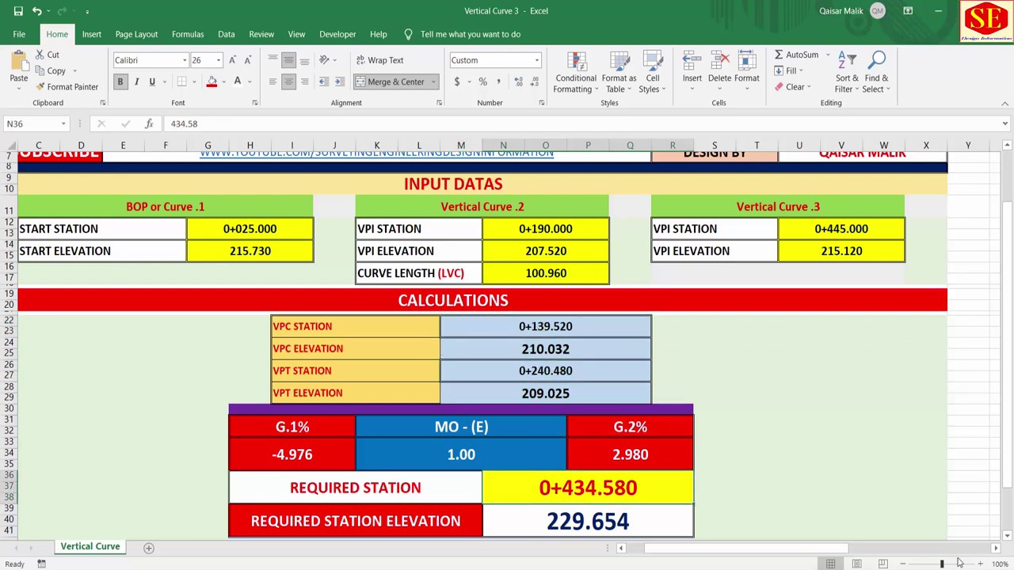
pyautogui.write('139.52')
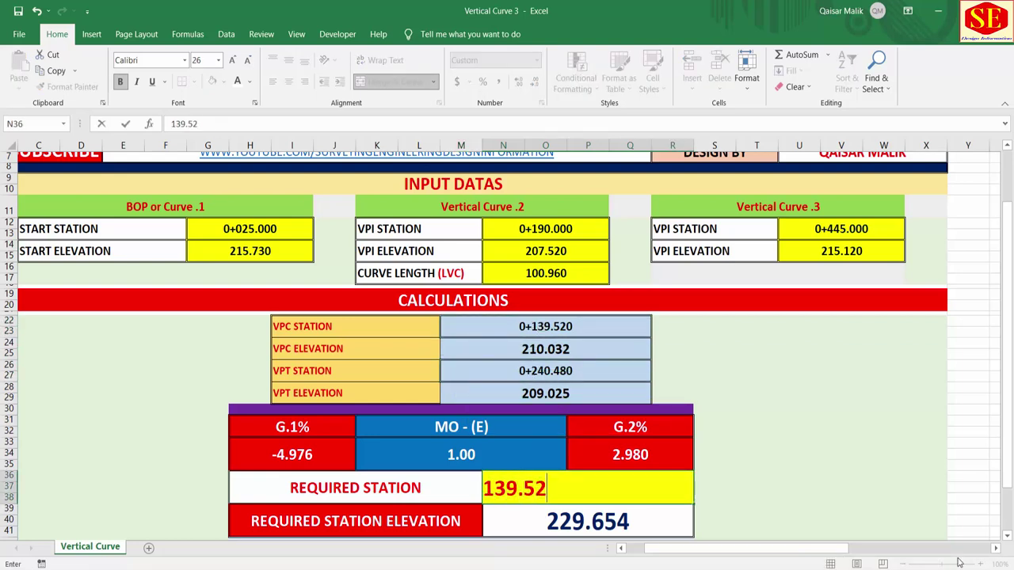
pyautogui.press('Return')
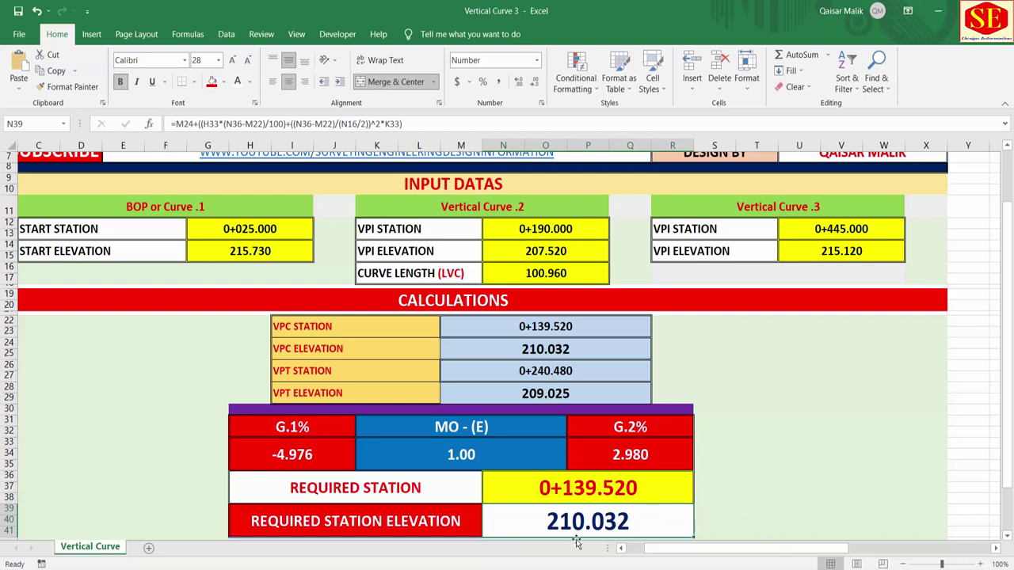
# Calculate the curve elevations for required stations 140 and 145, one after the other.
pyautogui.click(569, 475)
pyautogui.click(554, 412)
pyautogui.click(569, 487)
pyautogui.write('140')
pyautogui.press('Return')
pyautogui.click(639, 493)
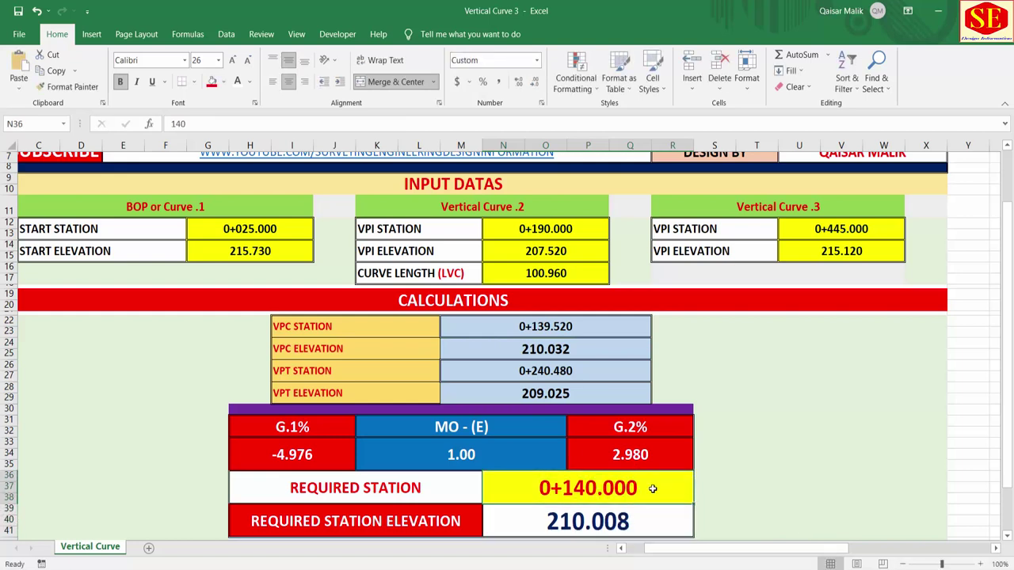
pyautogui.write('145')
pyautogui.press('Return')
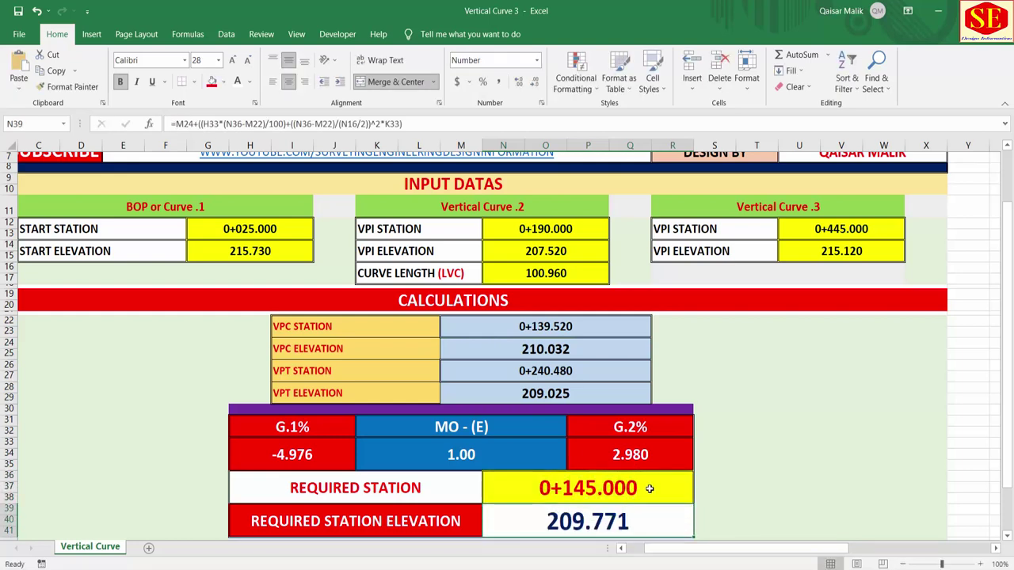
# Calculate the curve elevations for required stations 150 and 160, one after the other.
pyautogui.click(648, 488)
pyautogui.write('150')
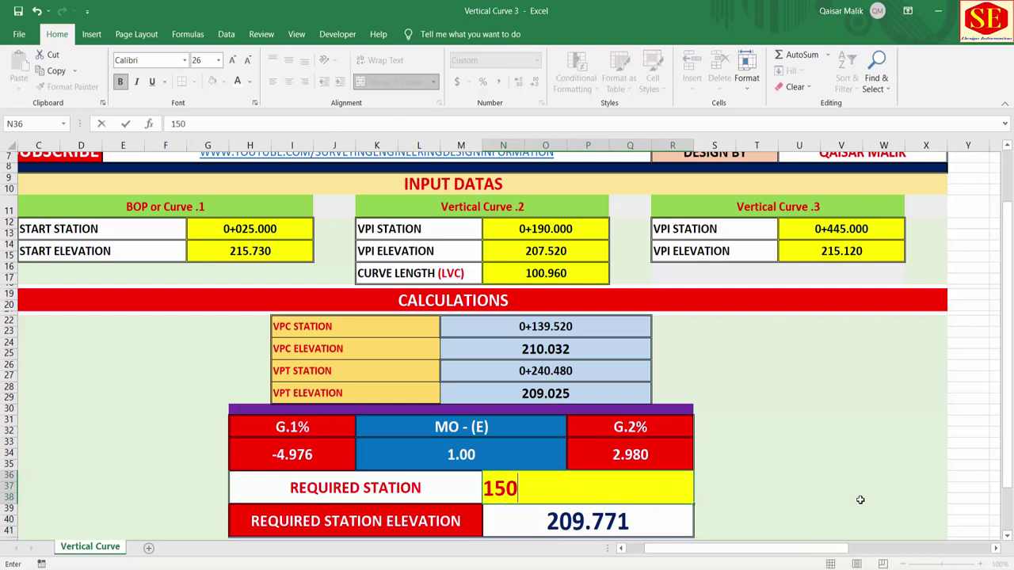
pyautogui.press('Return')
pyautogui.click(648, 487)
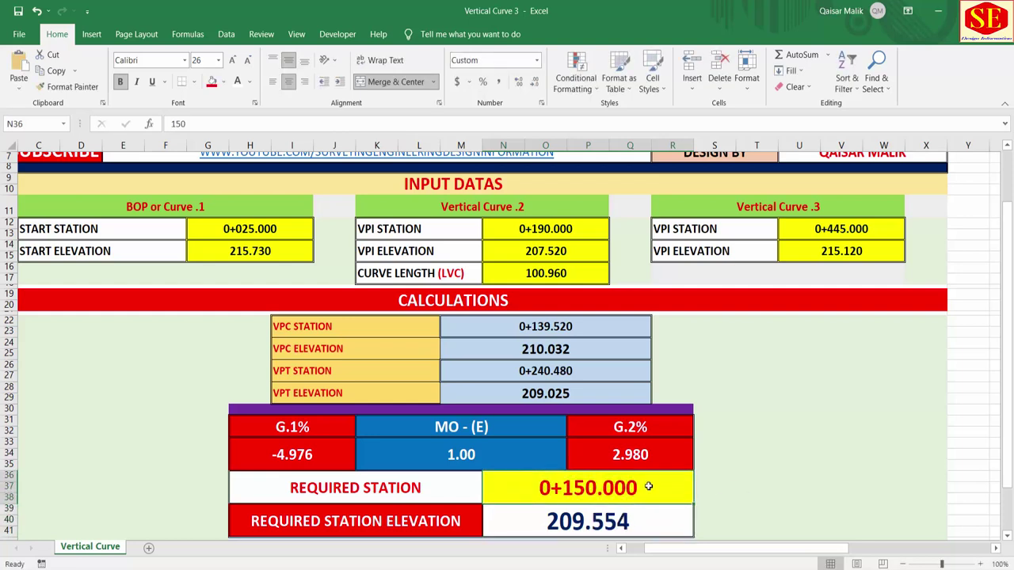
pyautogui.write('160')
pyautogui.press('Return')
# Calculate the curve elevations for required stations 170 and 180, one after the other.
pyautogui.click(648, 487)
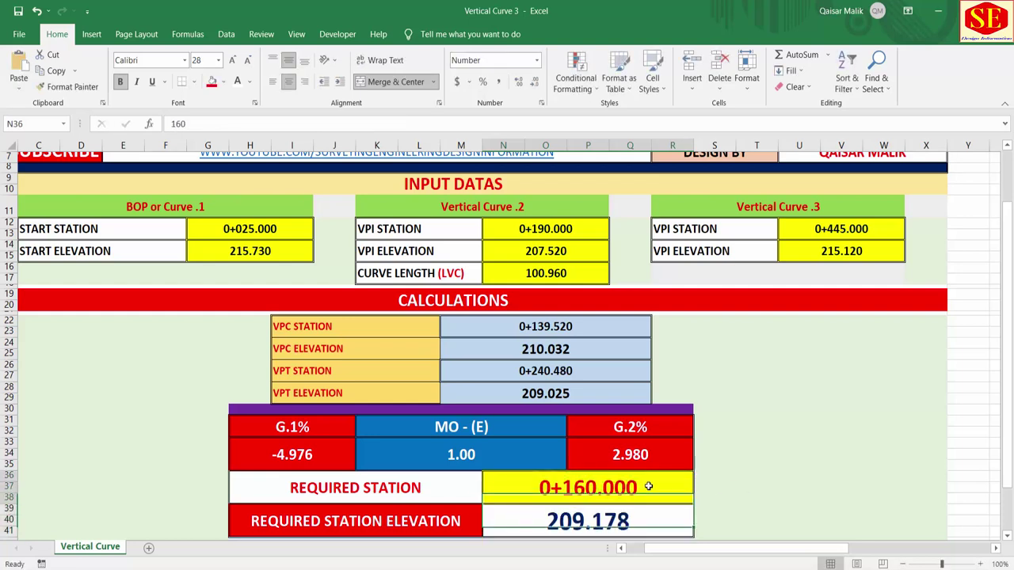
pyautogui.write('170')
pyautogui.press('Return')
pyautogui.click(649, 487)
pyautogui.write('180')
pyautogui.press('Return')
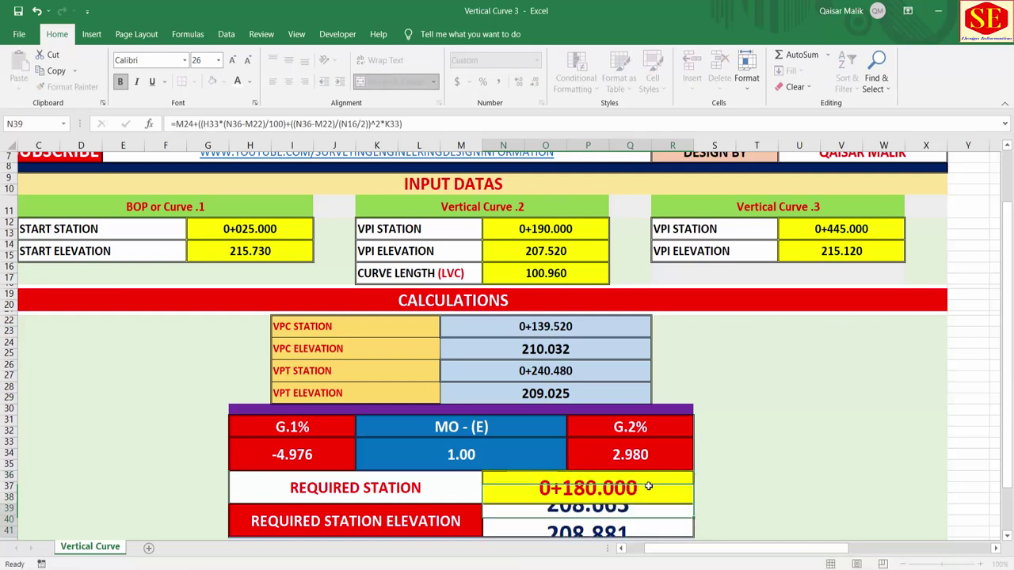
# Calculate the curve elevations for required stations 190 and 200, one after the other.
pyautogui.click(648, 487)
pyautogui.write('190')
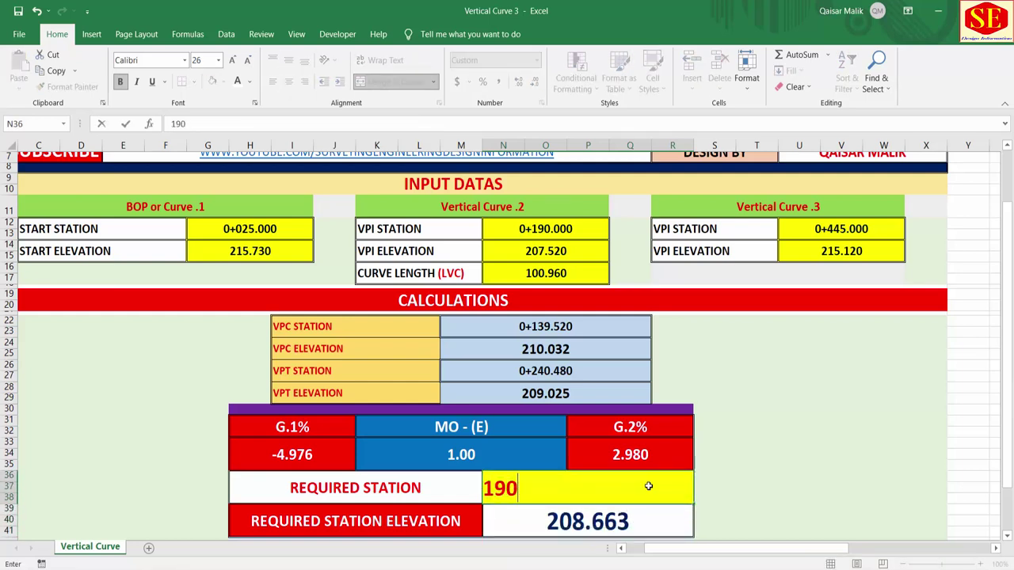
pyautogui.press('Return')
pyautogui.click(648, 487)
pyautogui.write('200')
pyautogui.press('Return')
# Set the required station to 210 to calculate its elevation on the vertical curve.
pyautogui.click(649, 487)
pyautogui.write('210')
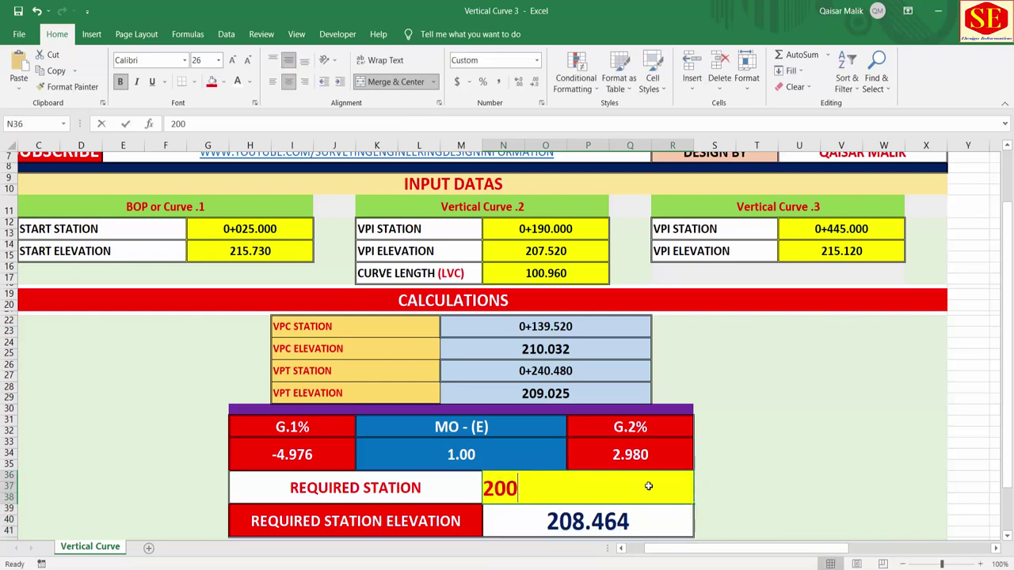
pyautogui.press('Return')
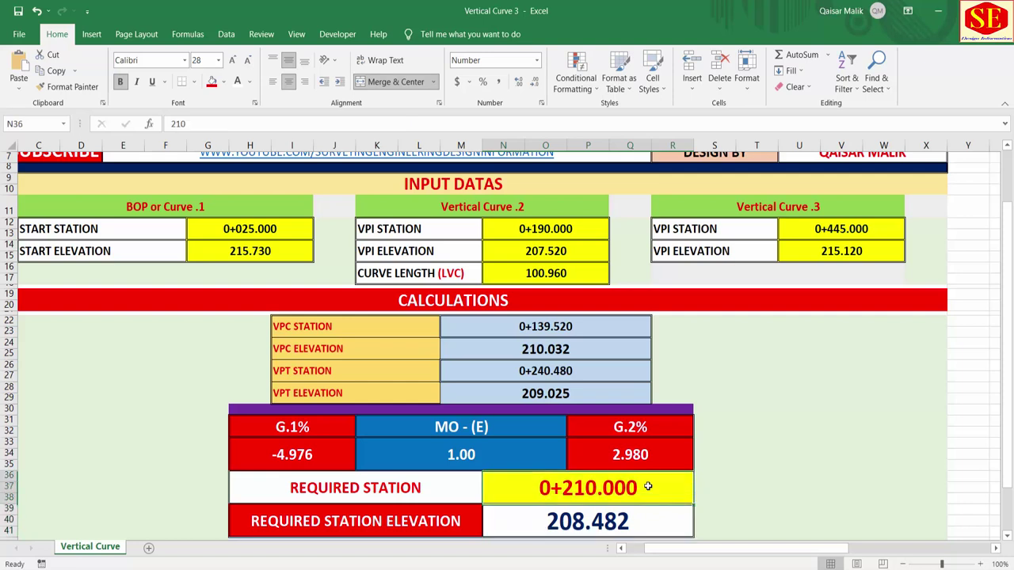
# Calculate the curve elevations for required stations 220 and 240.48, one after the other.
pyautogui.doubleClick(648, 486)
pyautogui.press('BackSpace')
pyautogui.press('BackSpace')
pyautogui.write('2')
pyautogui.press('Return')
pyautogui.click(648, 487)
pyautogui.write('2')
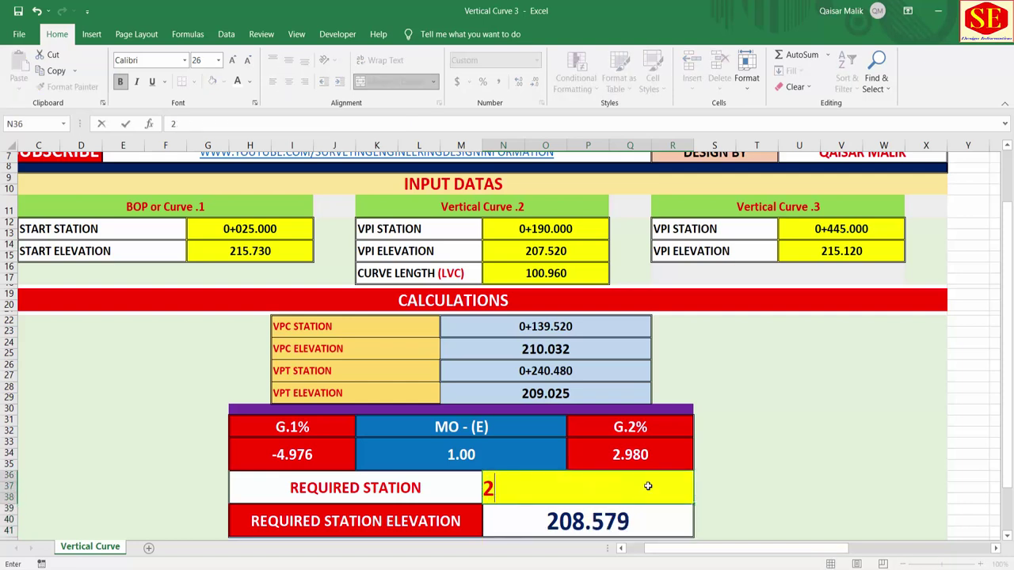
pyautogui.write('40.48')
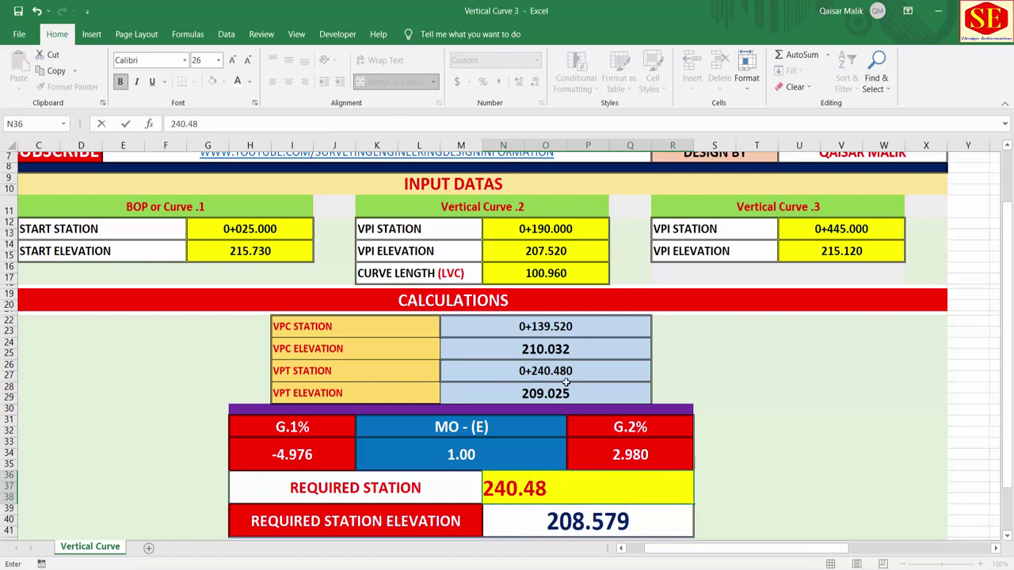
pyautogui.press('Return')
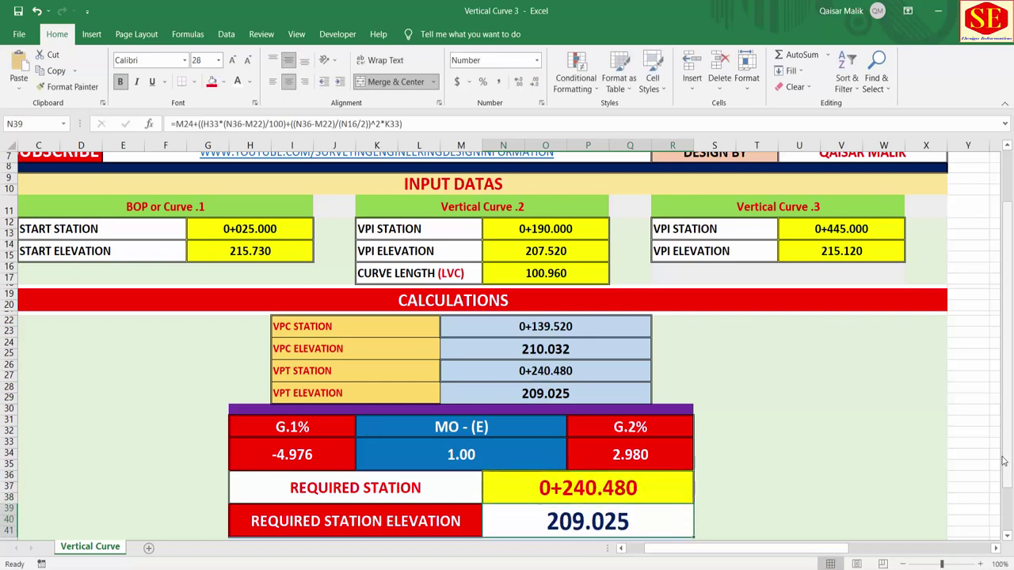
# Compare the calculated required station elevation with the VPT elevation at the end of the curve.
pyautogui.click(574, 394)
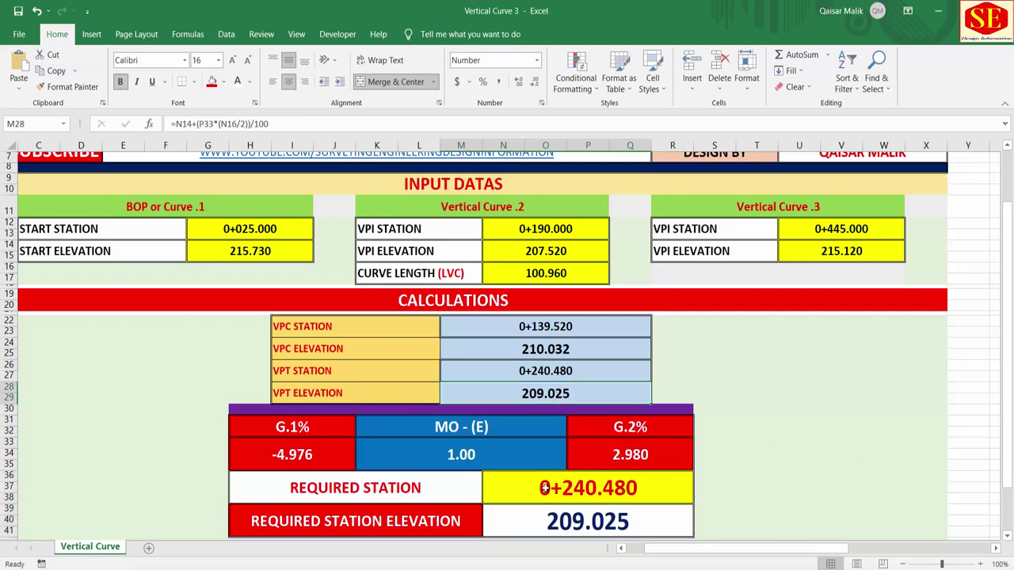
pyautogui.click(564, 526)
pyautogui.click(567, 494)
pyautogui.moveTo(357, 491); pyautogui.dragTo(557, 487)
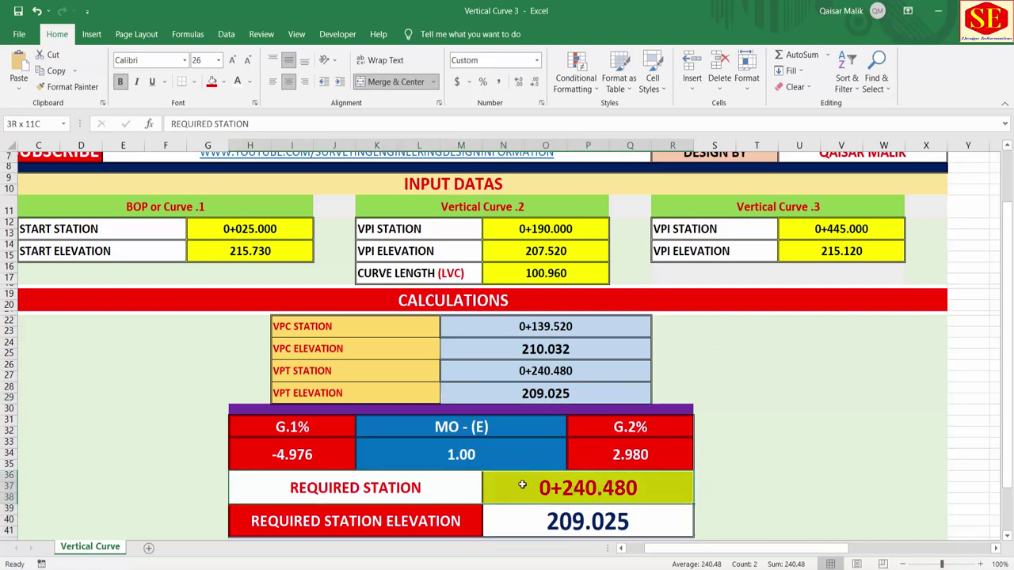
pyautogui.click(582, 486)
pyautogui.click(564, 521)
pyautogui.click(586, 488)
pyautogui.click(590, 520)
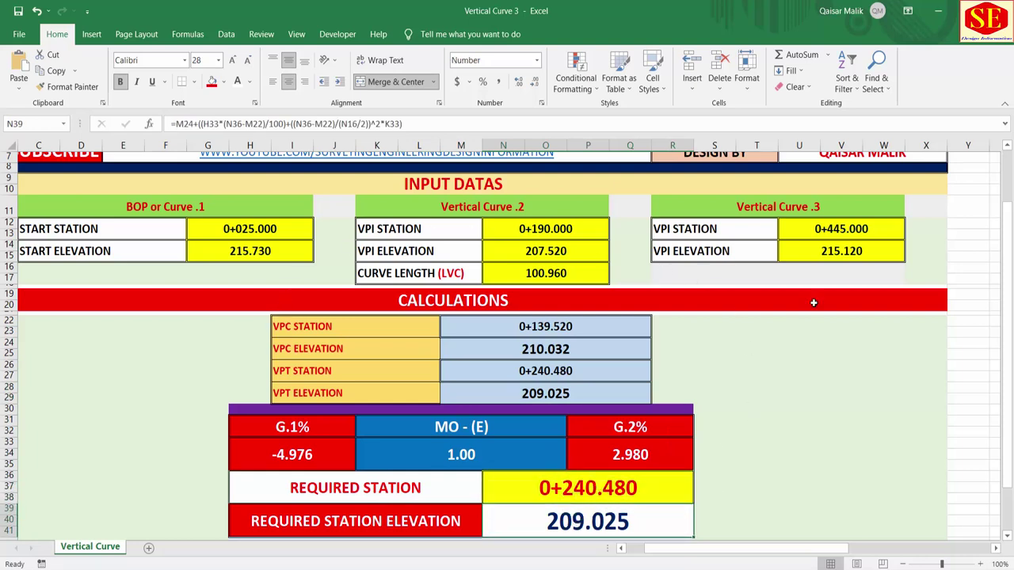
# Clear the existing station, elevation and curve length values from all three input data blocks.
pyautogui.hscroll(-2, 495, 421)
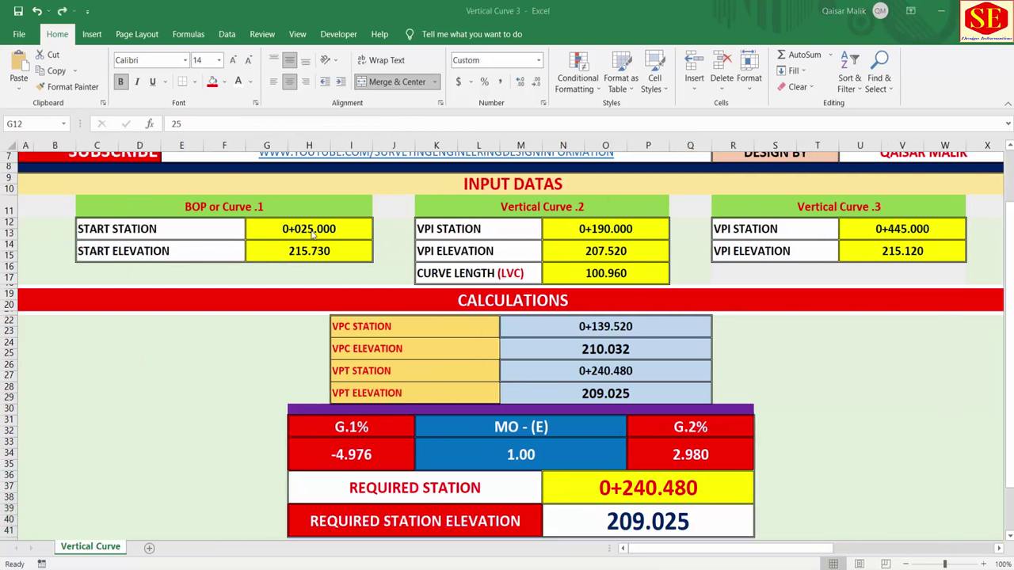
pyautogui.click(309, 229)
pyautogui.click(310, 245)
pyautogui.moveTo(309, 230); pyautogui.dragTo(310, 246)
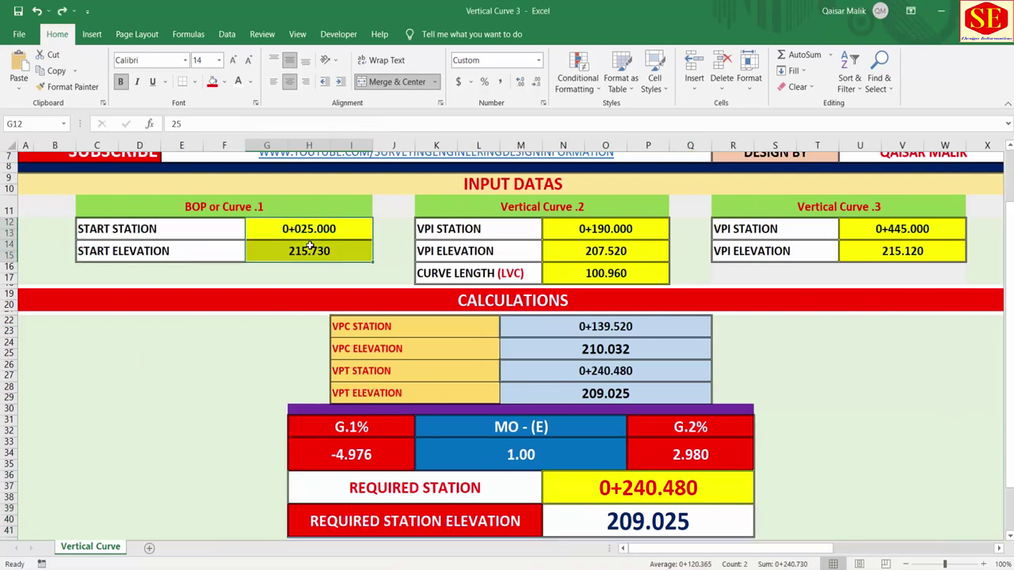
pyautogui.press('Delete')
pyautogui.moveTo(605, 228); pyautogui.dragTo(599, 272)
pyautogui.press('Delete')
pyautogui.moveTo(903, 228); pyautogui.dragTo(888, 250)
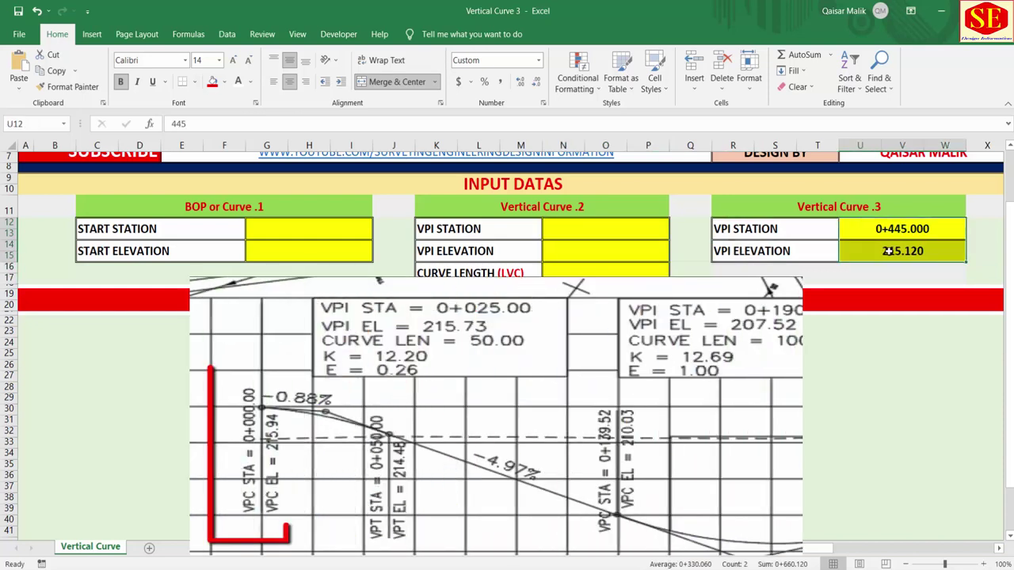
pyautogui.press('Delete')
# Enter start station 0 and start elevation 215.94 for BOP or Curve 1.
pyautogui.click(329, 235)
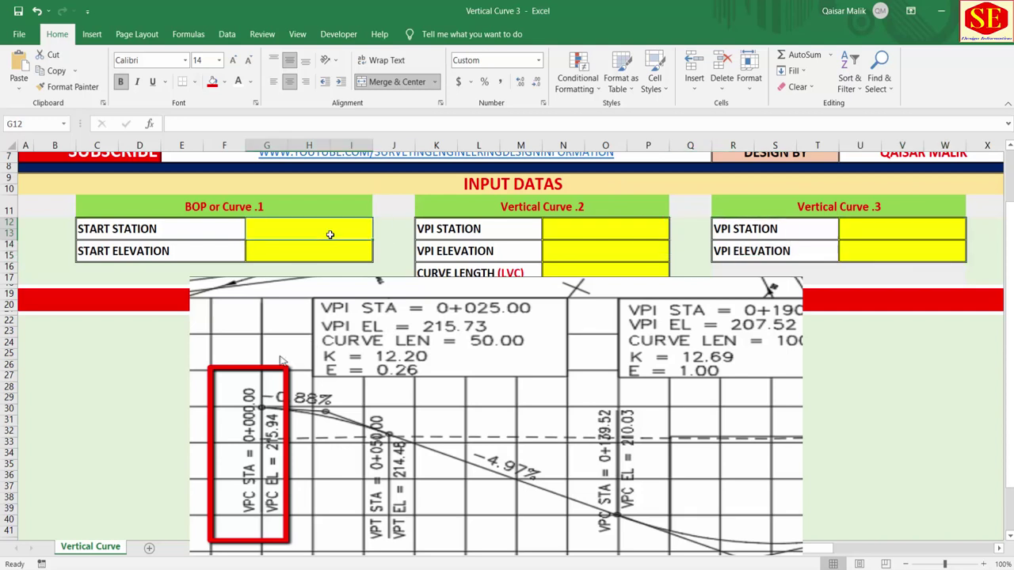
pyautogui.write('0+000.000')
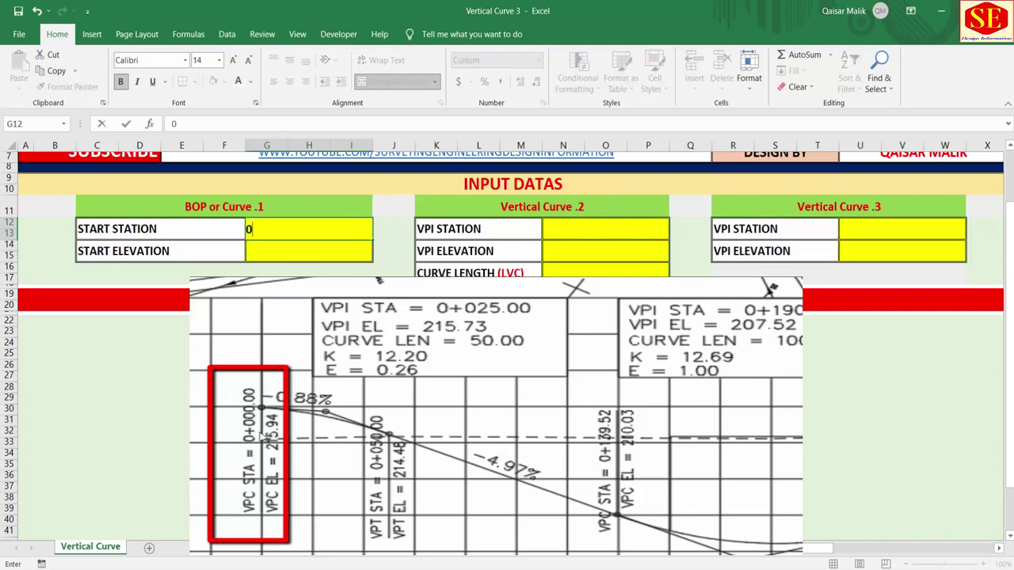
pyautogui.press('Return')
pyautogui.write('215.94')
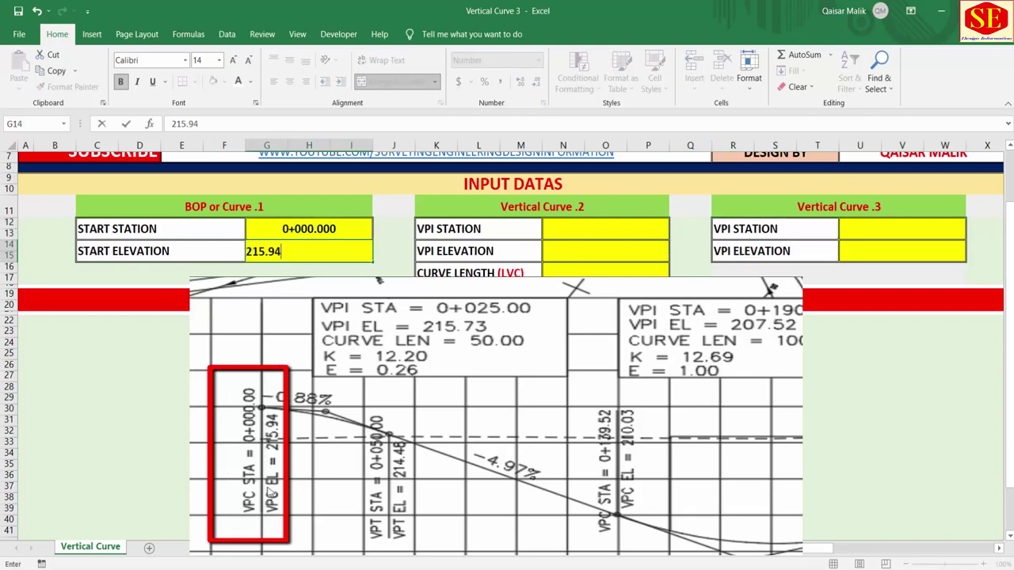
pyautogui.press('Return')
# Enter VPI station 25, VPI elevation 215.73 and curve length 50 for Vertical Curve 2.
pyautogui.click(590, 233)
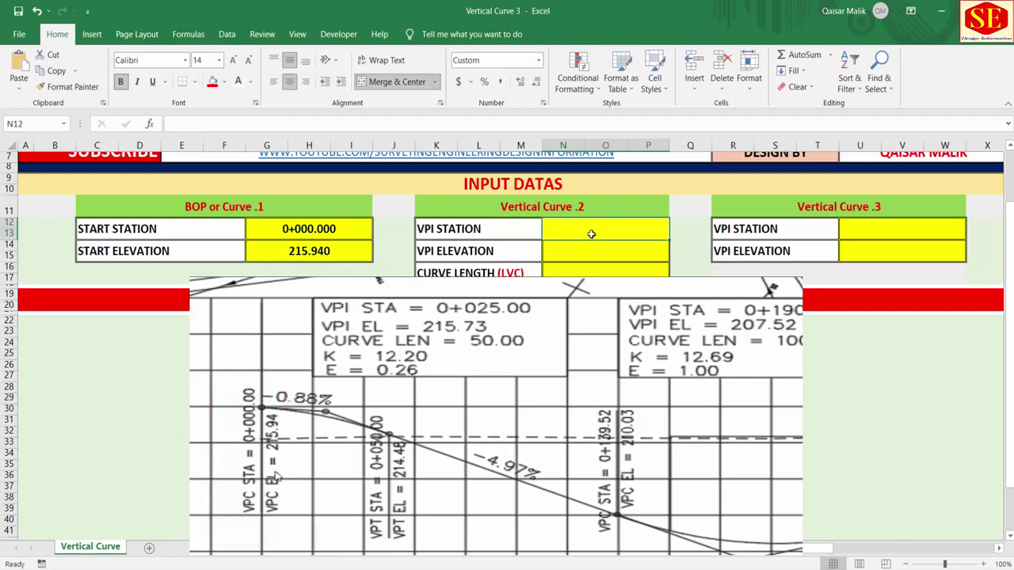
pyautogui.write('25')
pyautogui.press('Return')
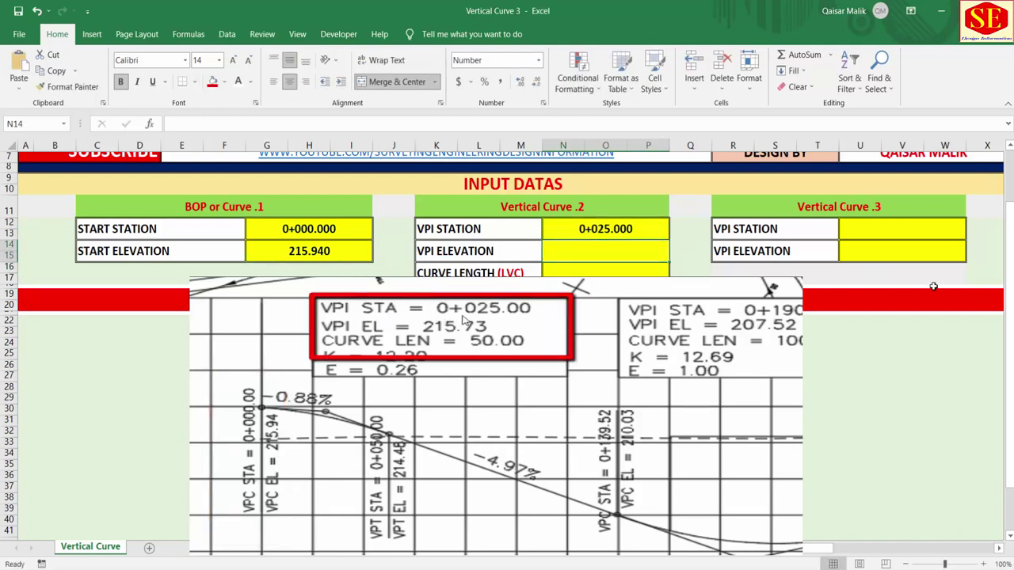
pyautogui.write('215.73')
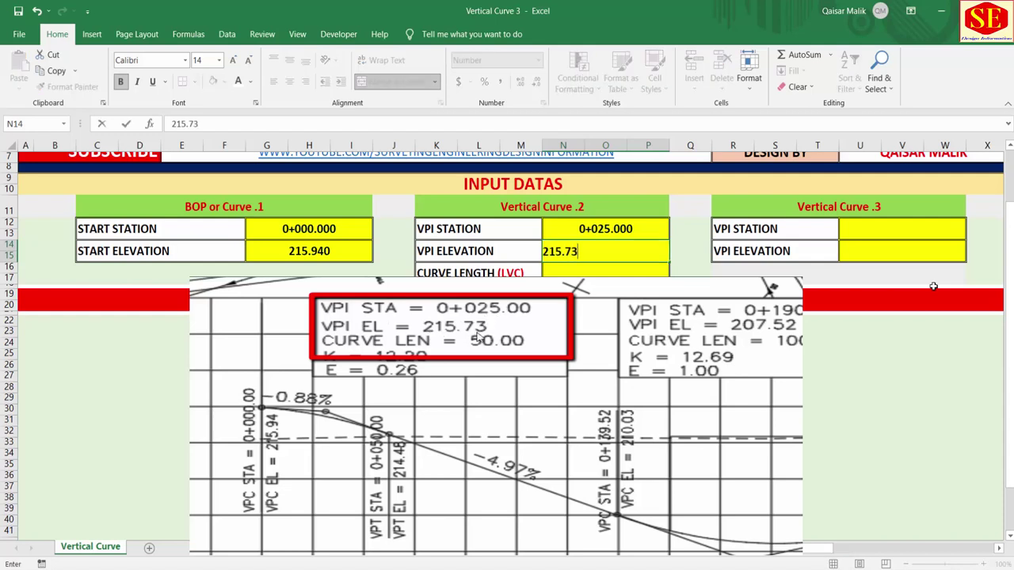
pyautogui.press('Return')
pyautogui.write('50')
pyautogui.press('Return')
# Enter VPI station 50 and VPI elevation 214.48 for Vertical Curve 3.
pyautogui.click(933, 287)
pyautogui.click(910, 231)
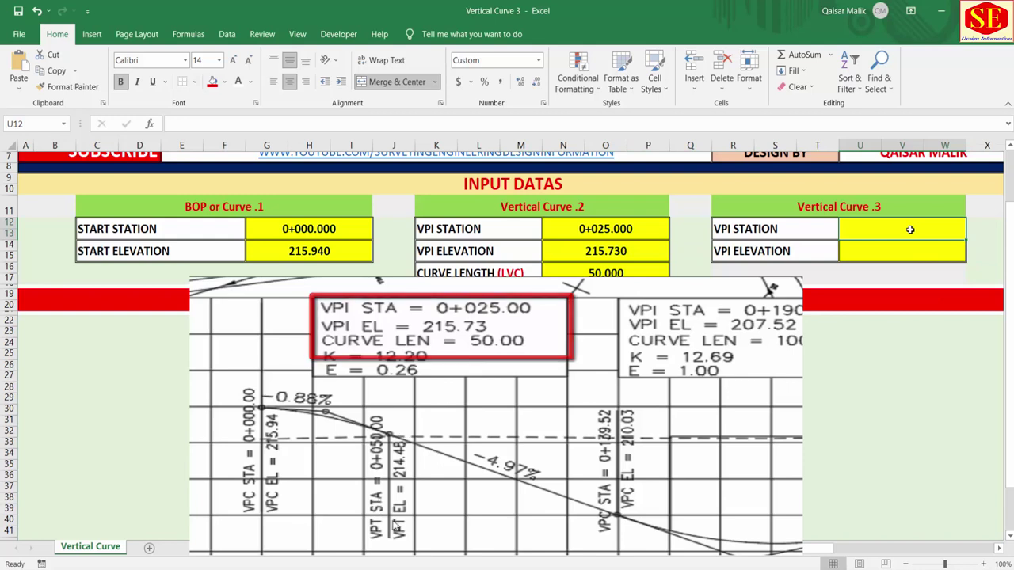
pyautogui.write('50')
pyautogui.press('Return')
pyautogui.write('21')
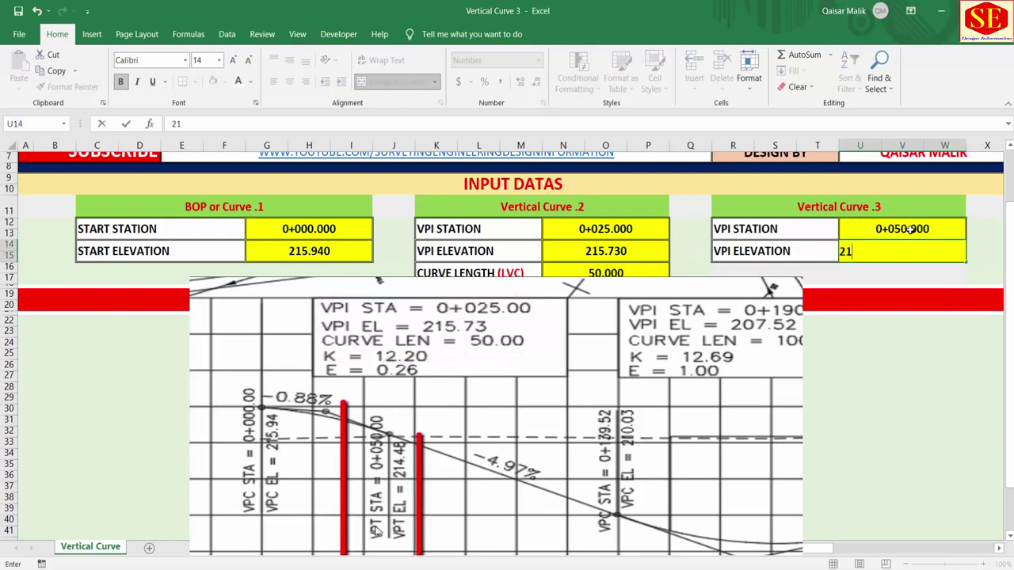
pyautogui.write('4.48')
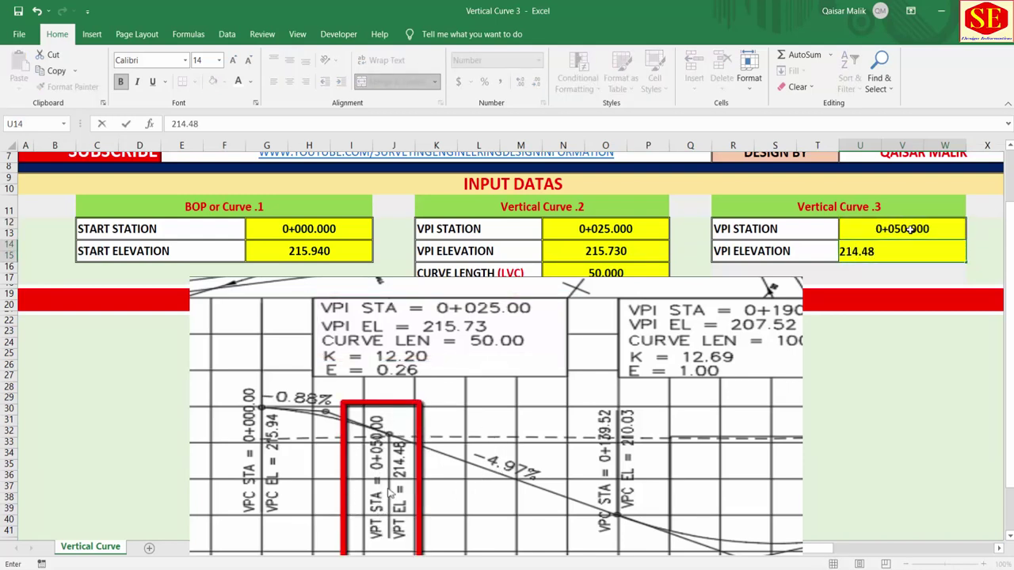
pyautogui.hotkey('ctrl', 'Return')
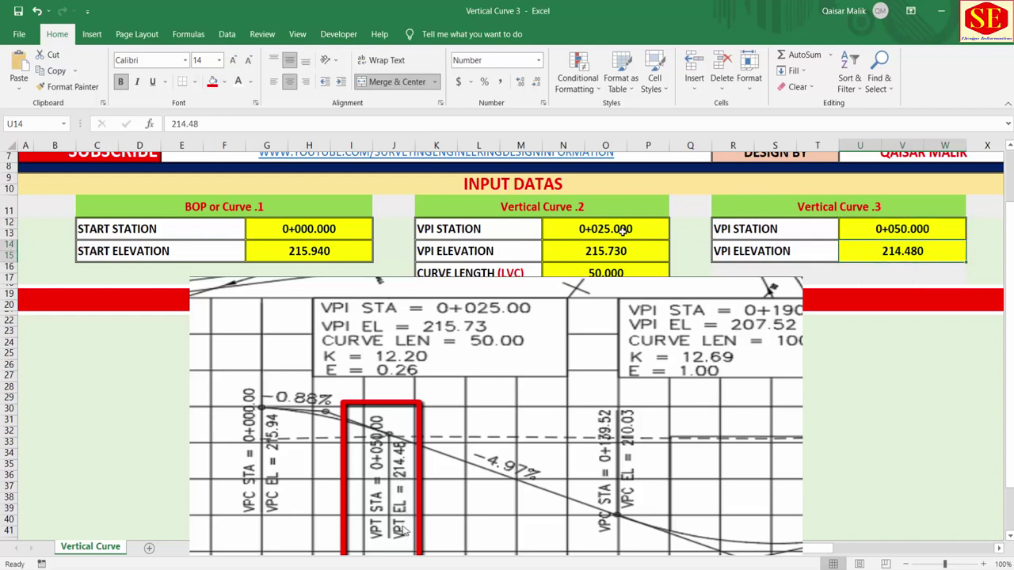
# Review the Vertical Curve 2 inputs and the calculated VPC and VPT stations and elevations.
pyautogui.click(625, 230)
pyautogui.hotkey('shift', 'Down')
pyautogui.hotkey('shift', 'Down')
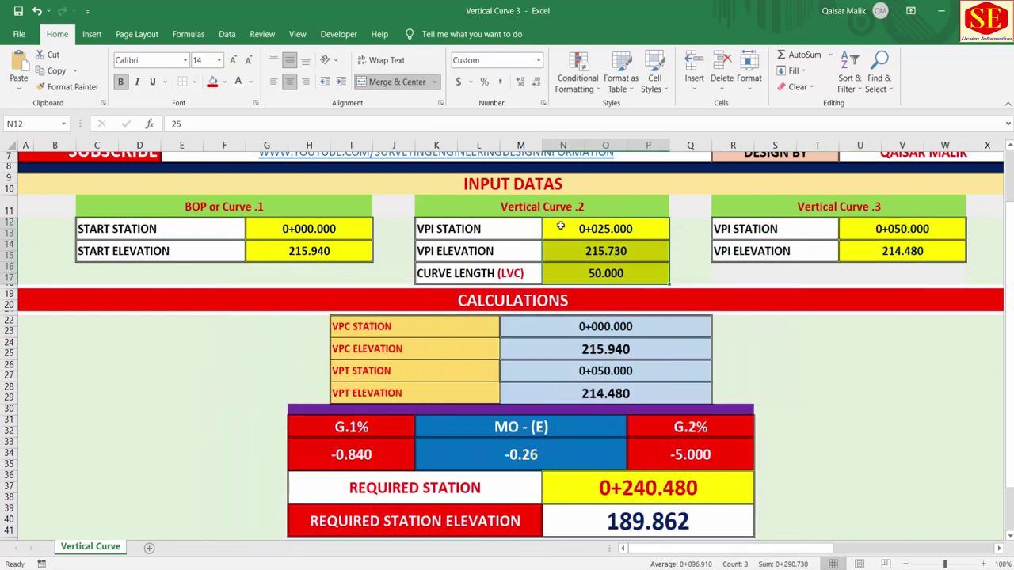
pyautogui.click(380, 329)
pyautogui.click(583, 332)
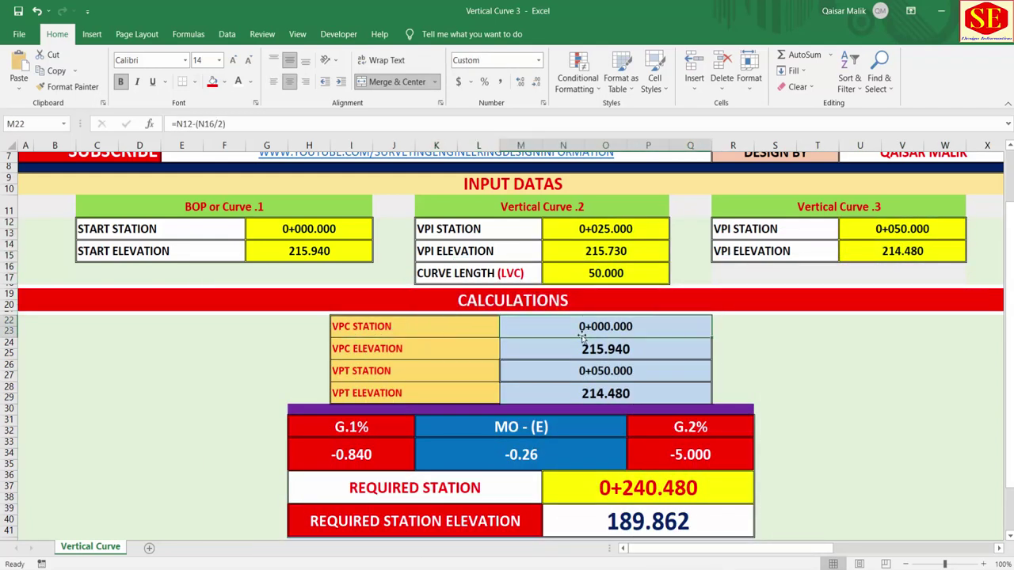
pyautogui.click(409, 355)
pyautogui.click(590, 348)
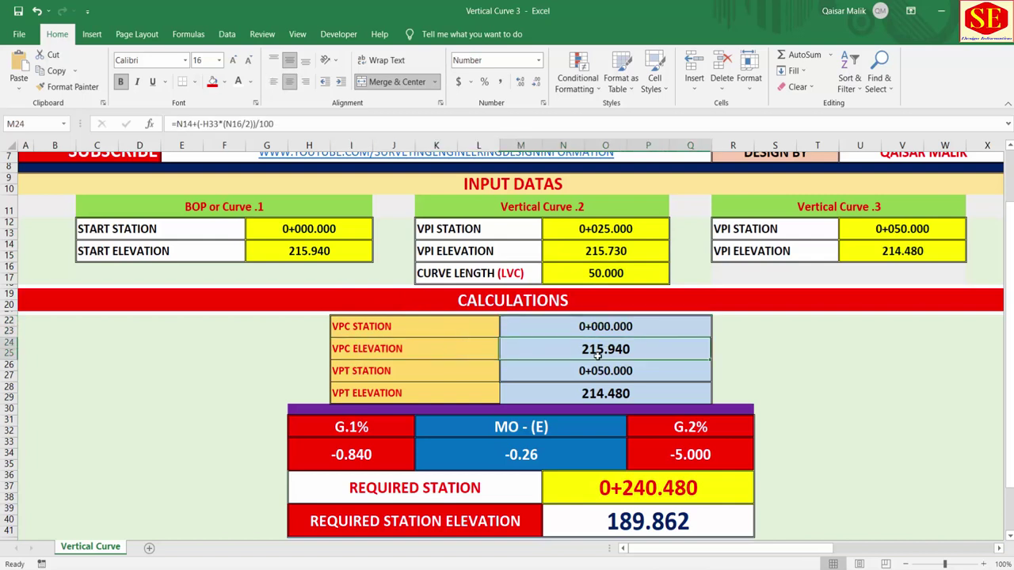
pyautogui.click(399, 375)
pyautogui.click(590, 375)
pyautogui.click(395, 396)
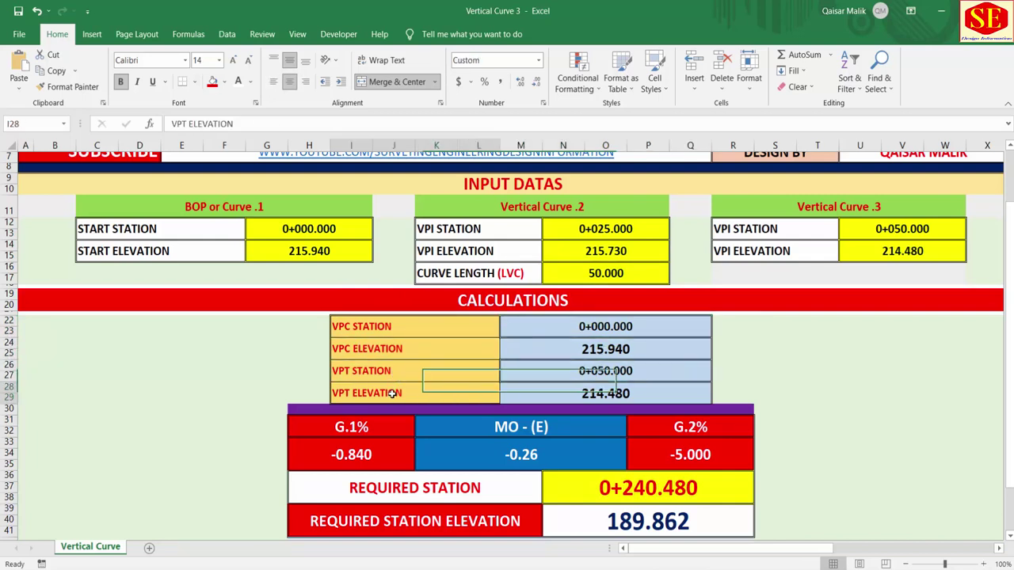
pyautogui.click(604, 393)
# Check the calculated grades G.1 and G.2, the MO value, and the VPC-to-VPT station range for the required station.
pyautogui.scroll(-1, 554, 392)
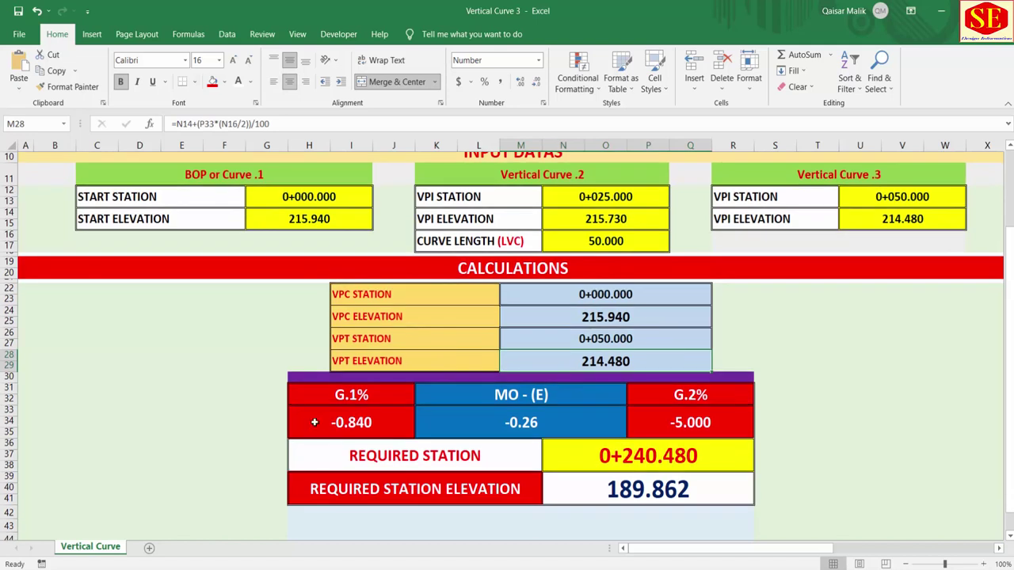
pyautogui.click(350, 420)
pyautogui.click(693, 421)
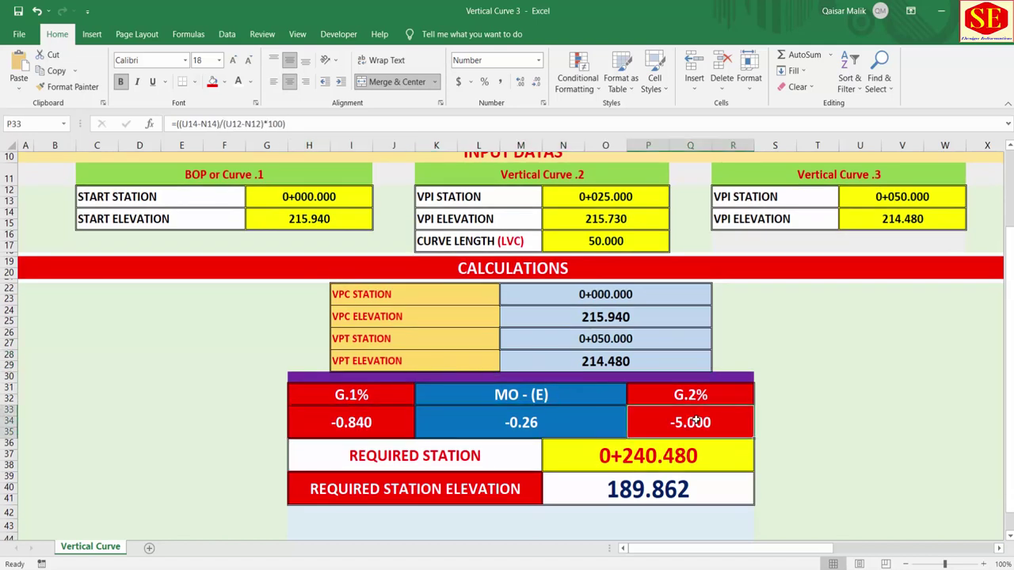
pyautogui.click(507, 421)
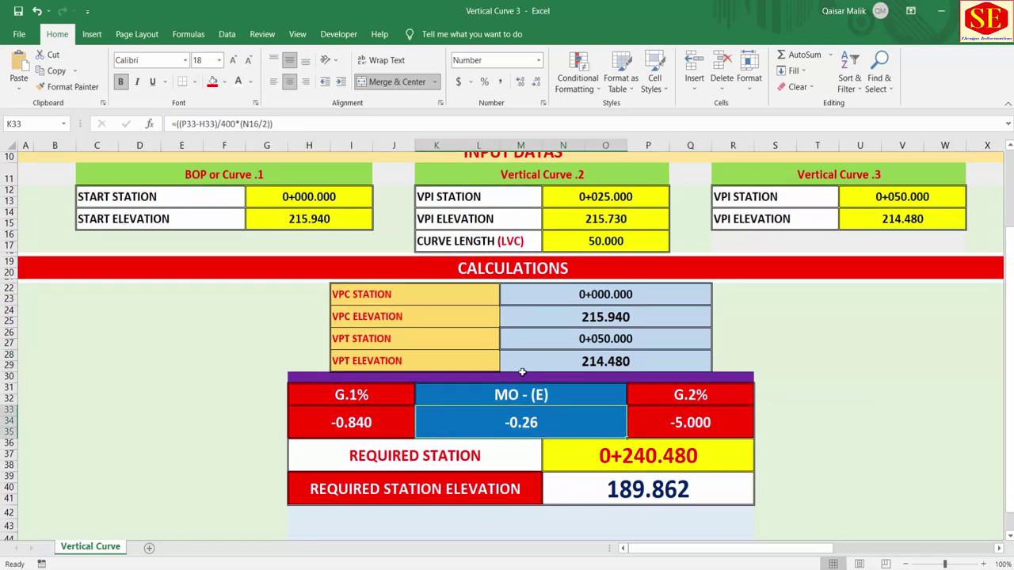
pyautogui.click(616, 456)
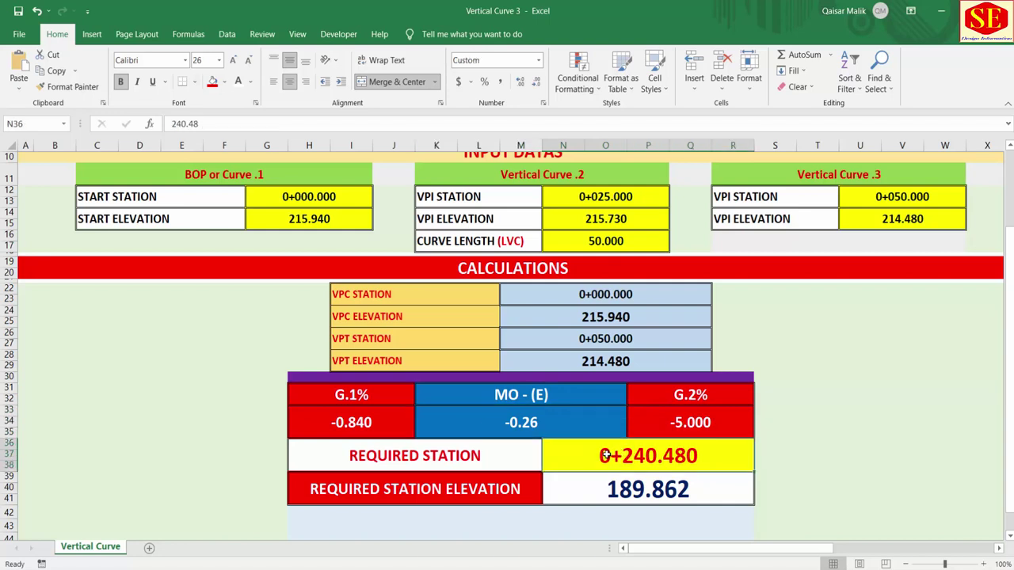
pyautogui.click(598, 296)
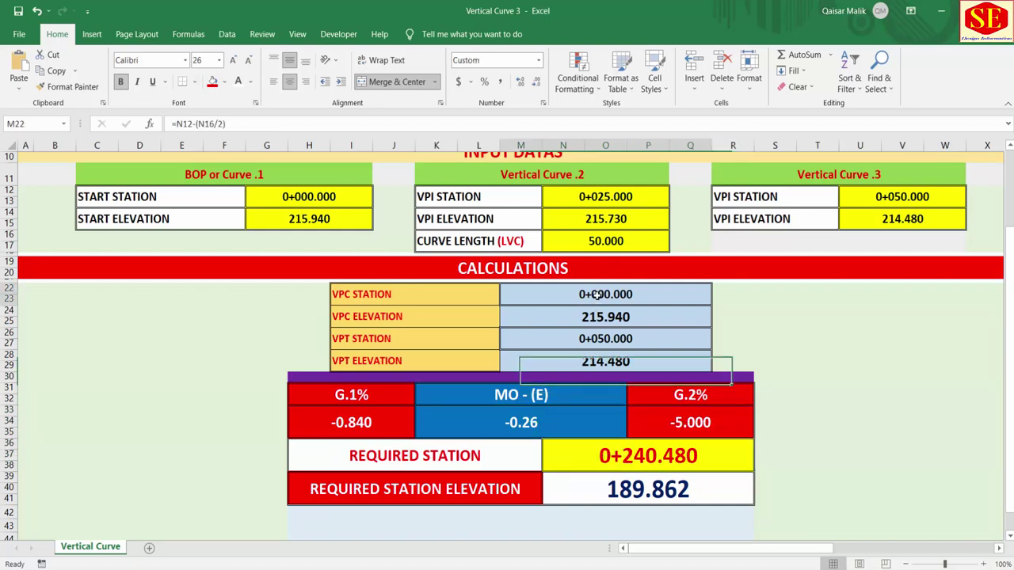
pyautogui.click(596, 338)
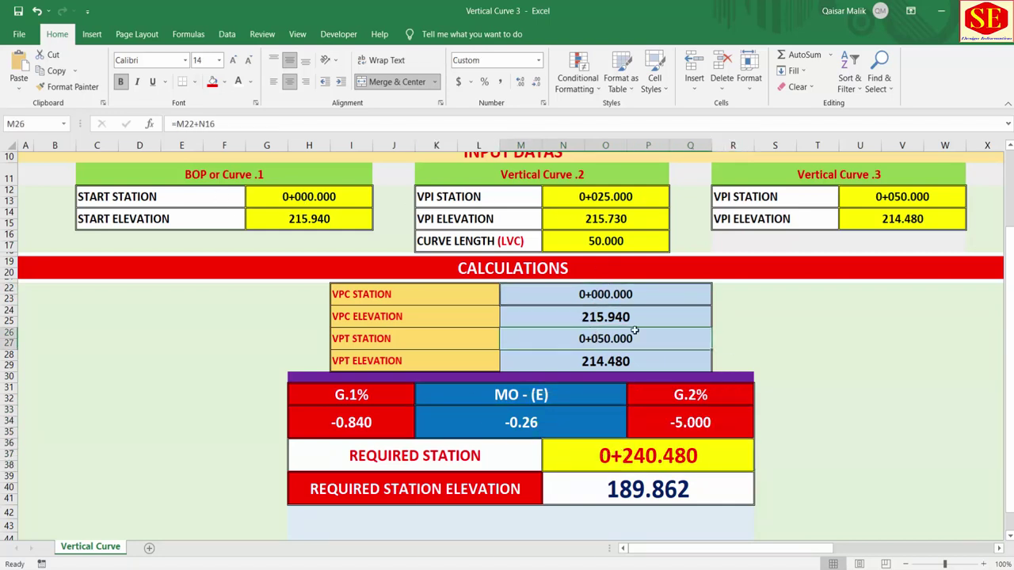
# Set the required station to 0 to calculate the elevation at the start of the curve.
pyautogui.click(691, 449)
pyautogui.doubleClick(691, 449)
pyautogui.press('BackSpace')
pyautogui.press('BackSpace')
pyautogui.press('BackSpace')
pyautogui.press('BackSpace')
pyautogui.press('BackSpace')
pyautogui.press('BackSpace')
pyautogui.write('0')
pyautogui.press('Return')
# Calculate the curve elevations for required stations 10 and 20, one after the other.
pyautogui.click(747, 456)
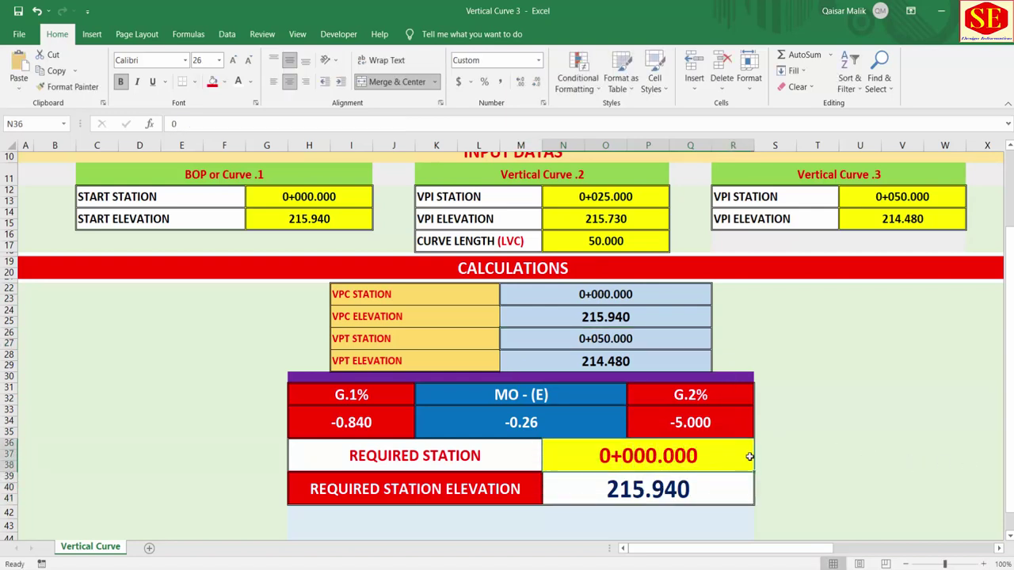
pyautogui.write('10')
pyautogui.press('Return')
pyautogui.click(749, 456)
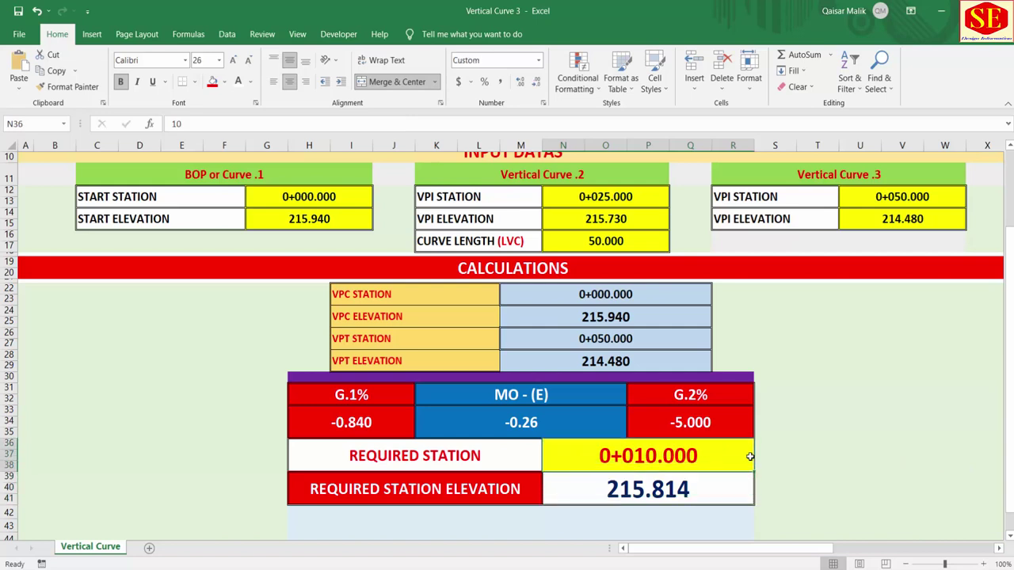
pyautogui.write('20')
pyautogui.press('Return')
# Calculate the curve elevations for required stations 30, 40 and 50, one after the other.
pyautogui.click(687, 458)
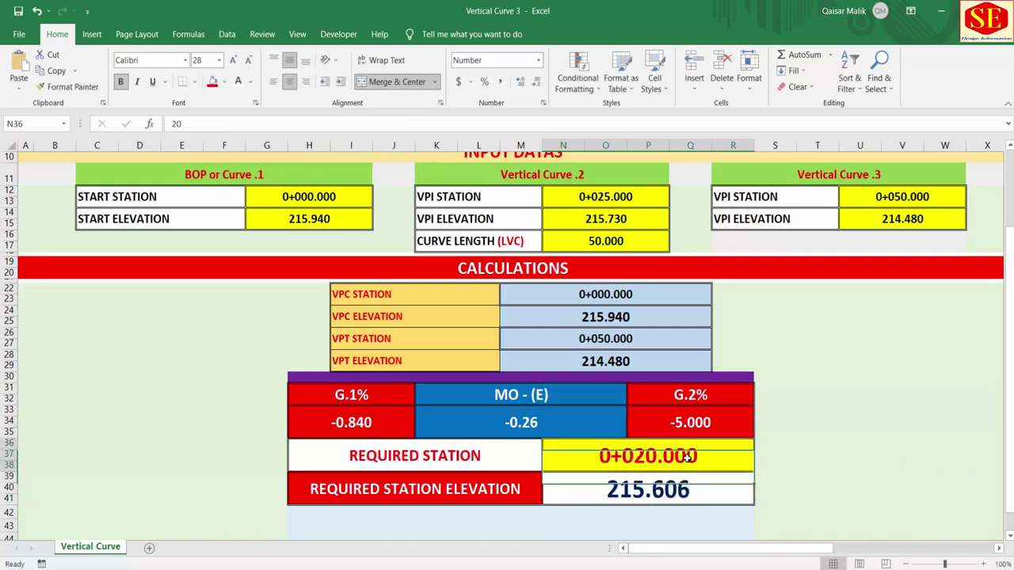
pyautogui.write('30')
pyautogui.press('Return')
pyautogui.click(687, 458)
pyautogui.write('40')
pyautogui.press('Return')
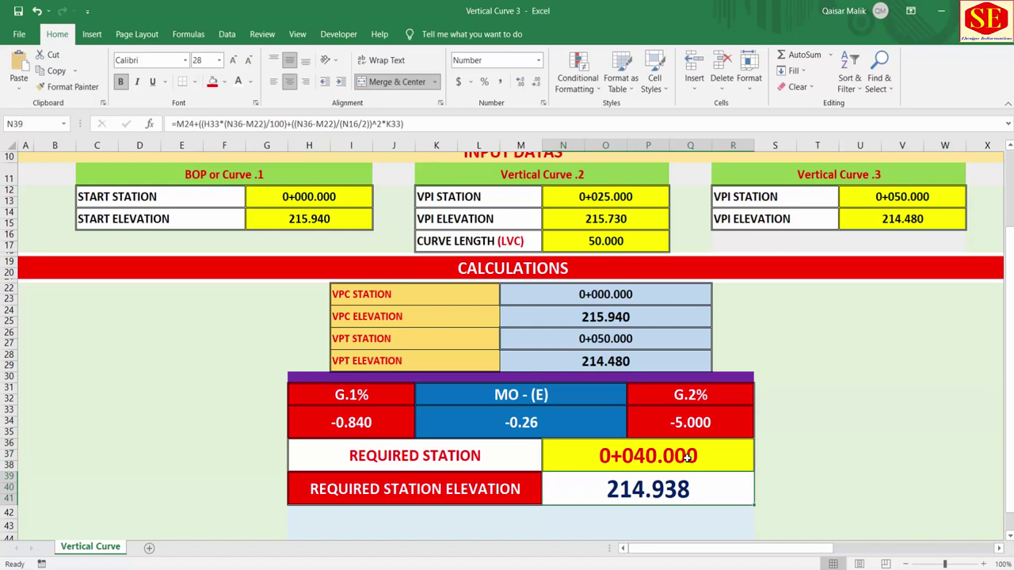
pyautogui.click(687, 457)
pyautogui.press('Return')
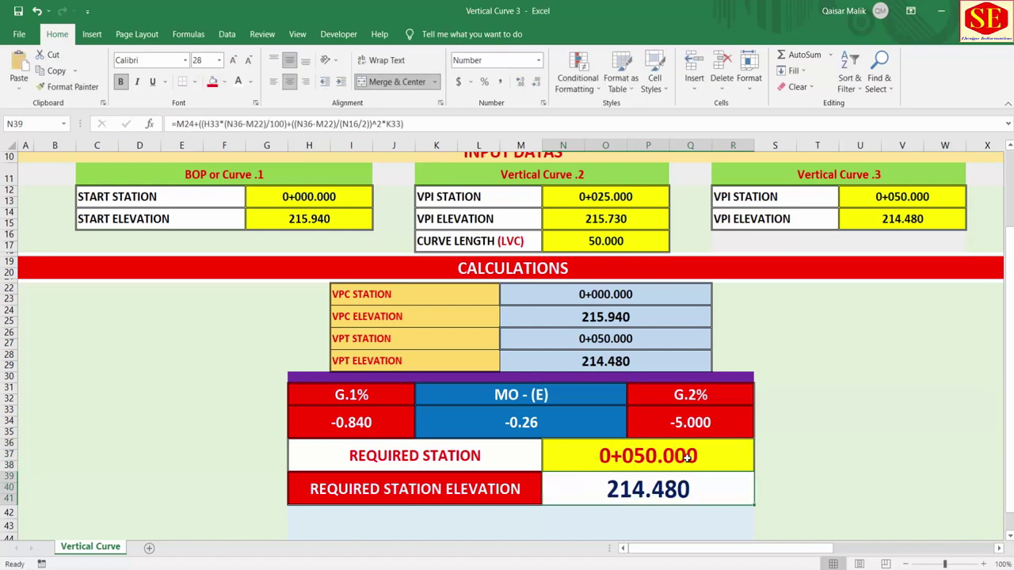